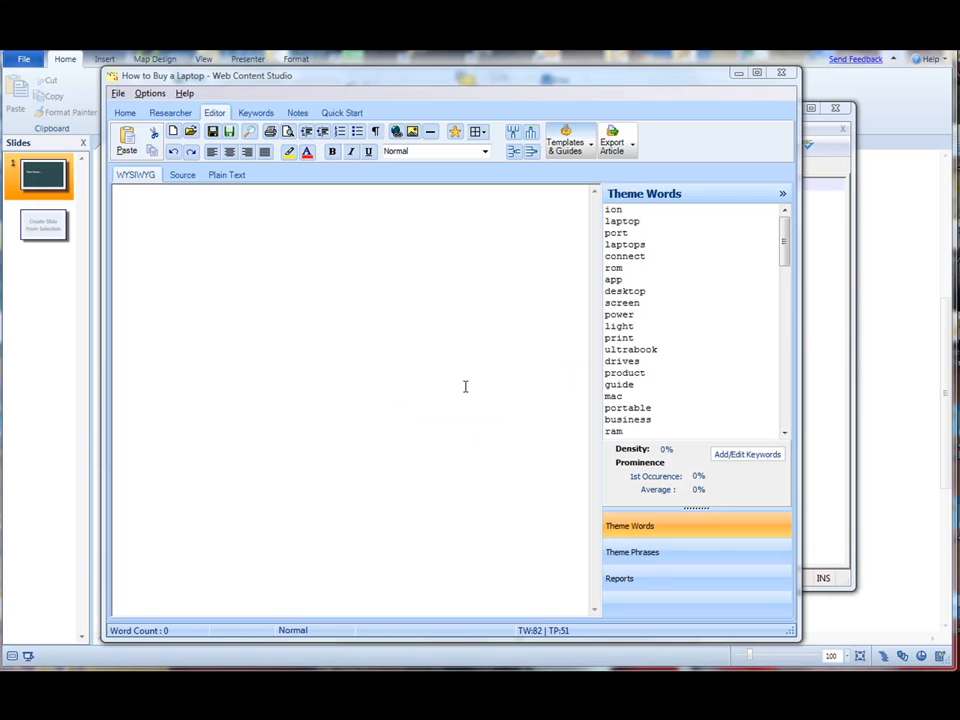
Copy the full theme phrases list from Web Content Studio into "how to buy a laptop.txt" in Notepad++.
left_click(714, 550)
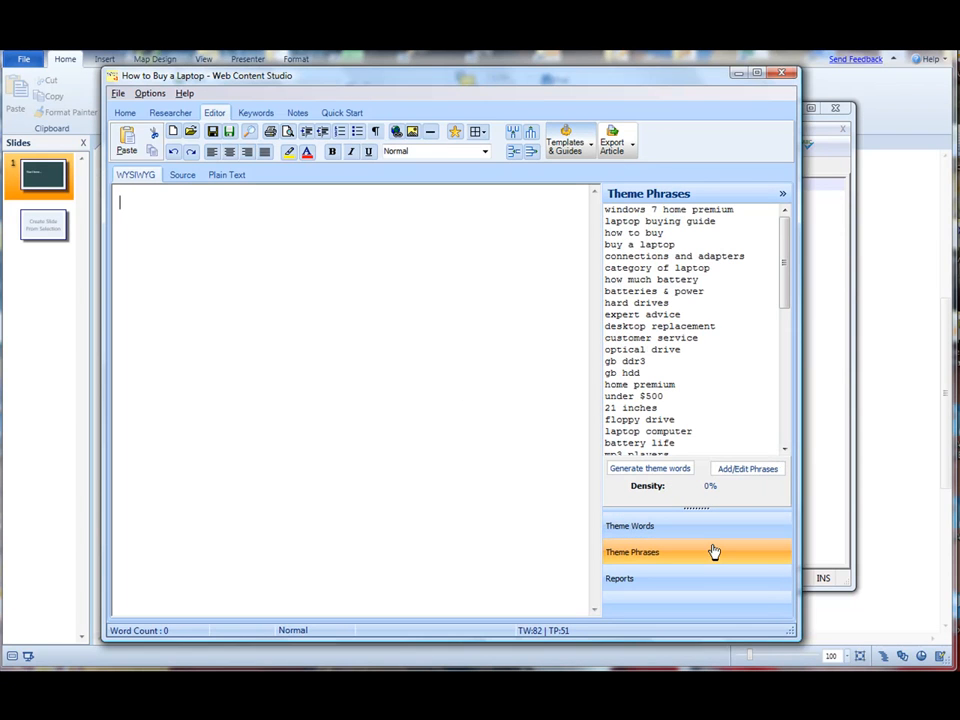
left_click(728, 470)
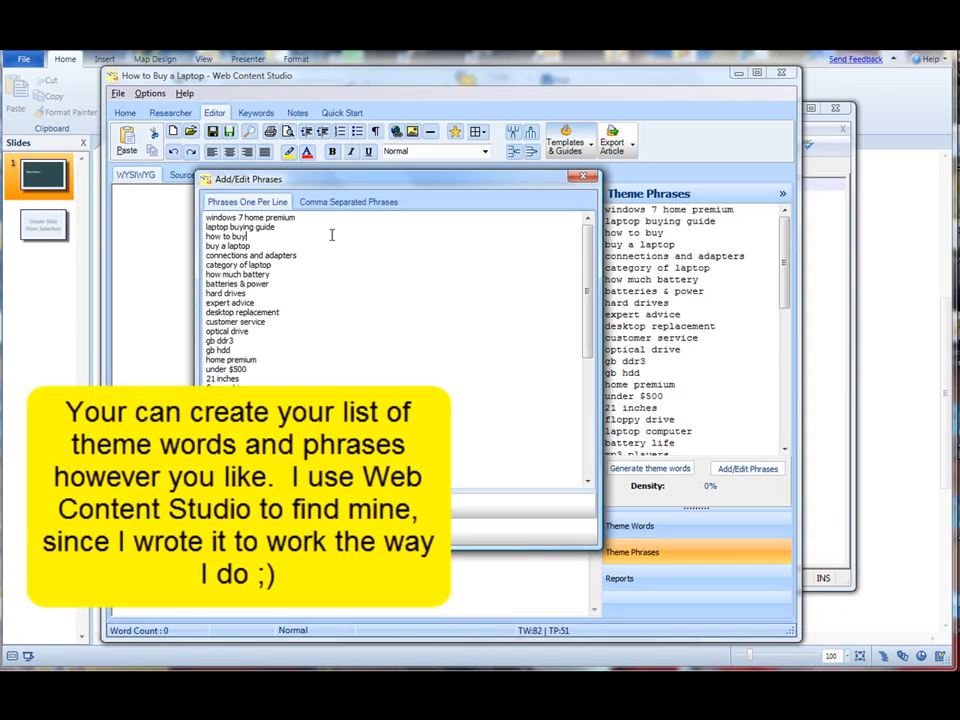
key("ctrl+a")
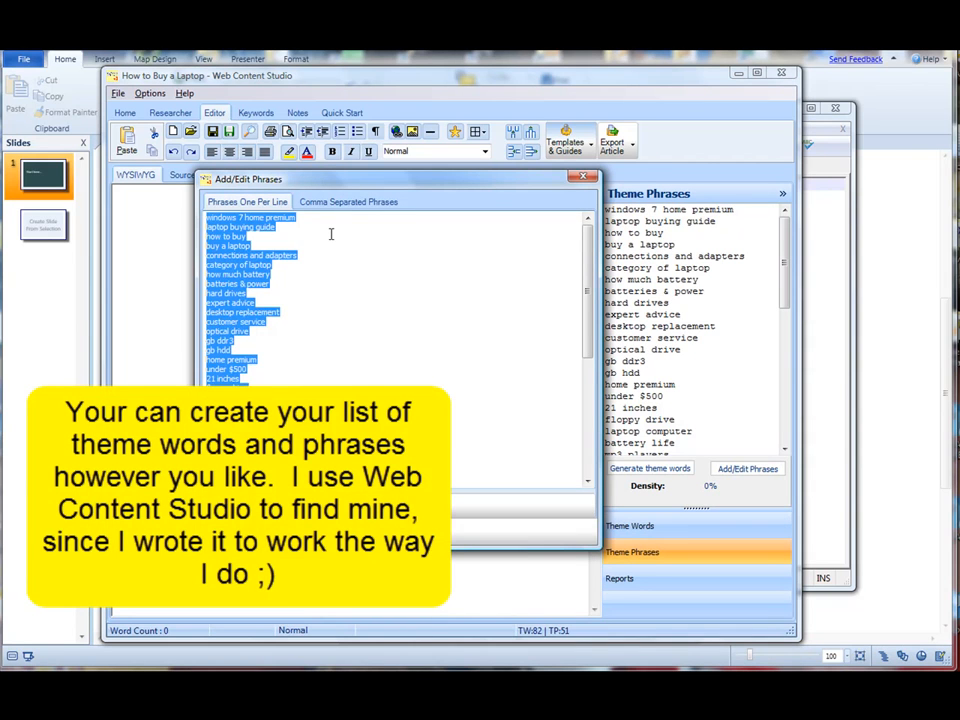
key("alt+Tab")
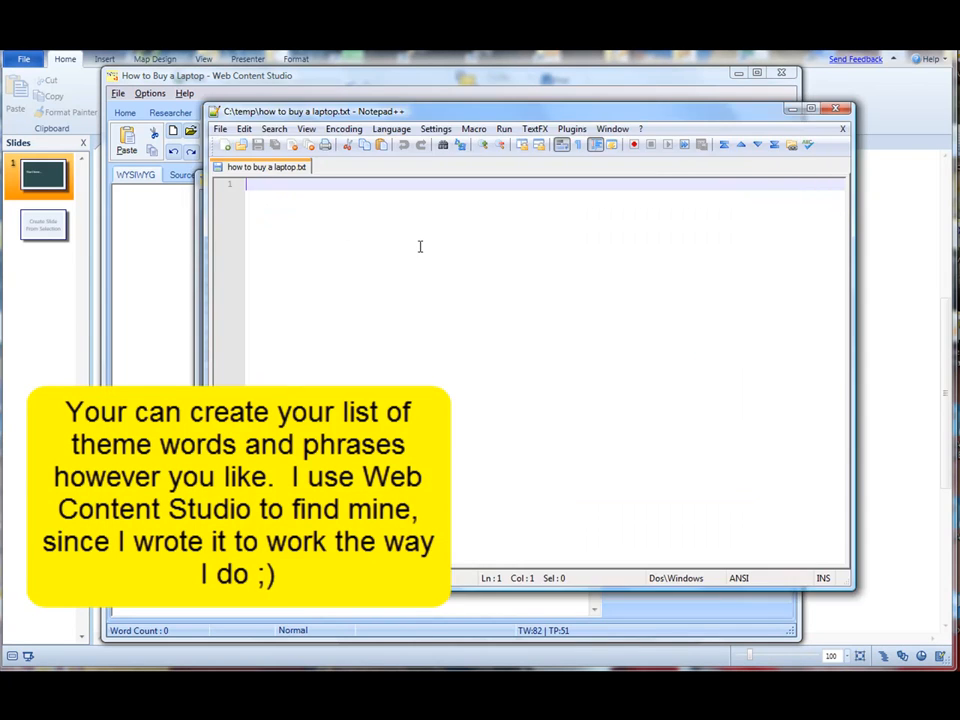
key("ctrl+v")
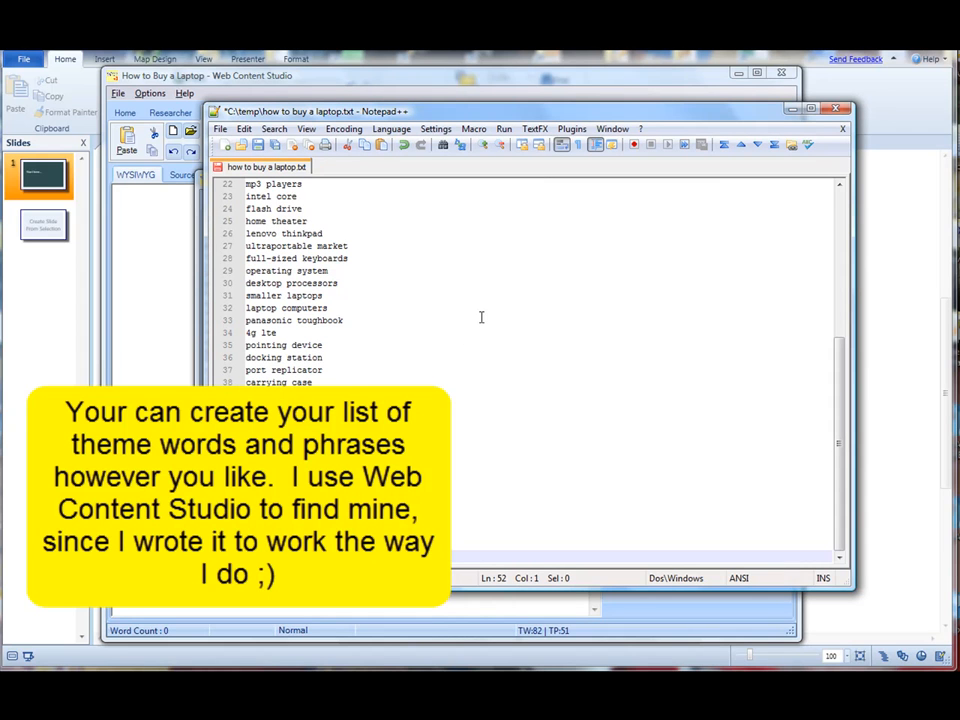
Copy the full theme words list from Web Content Studio and paste it below the phrases in the Notepad++ file.
left_click(161, 238)
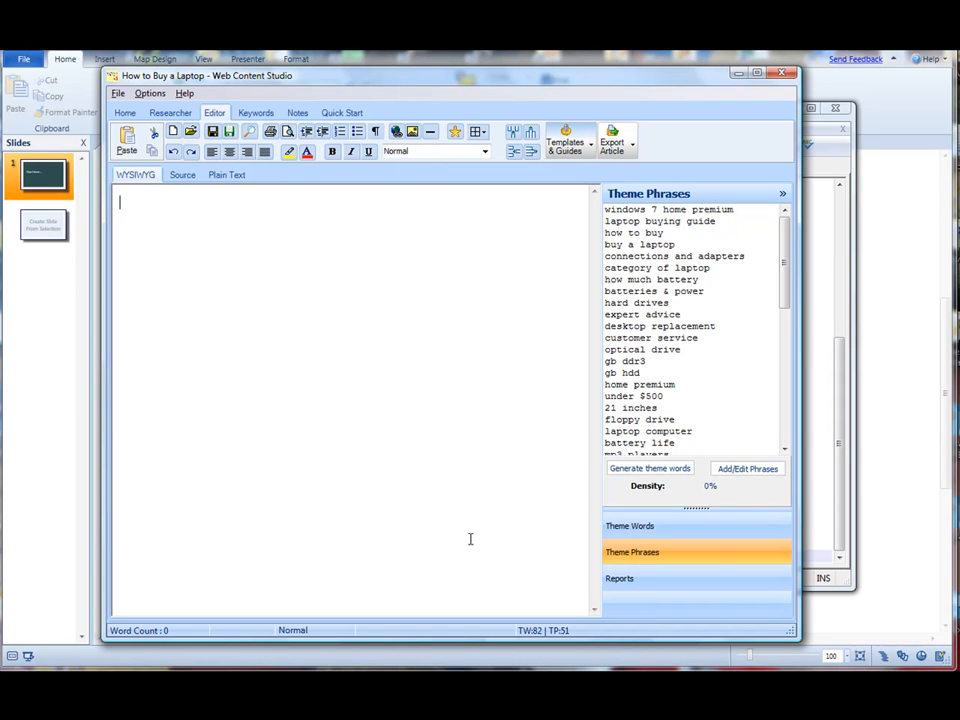
left_click(731, 528)
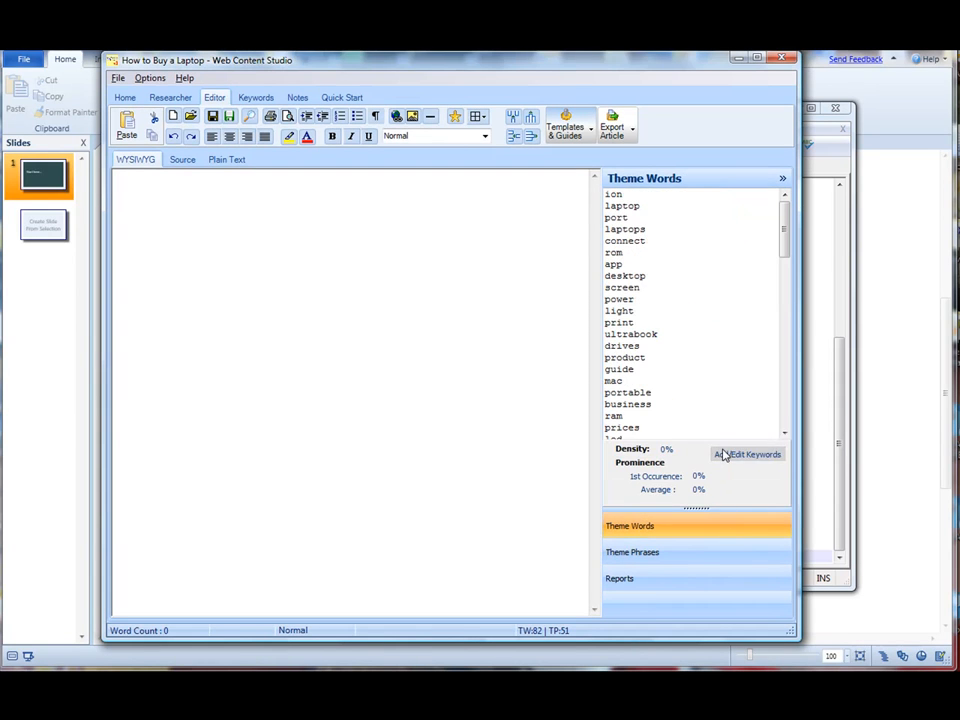
left_click(724, 455)
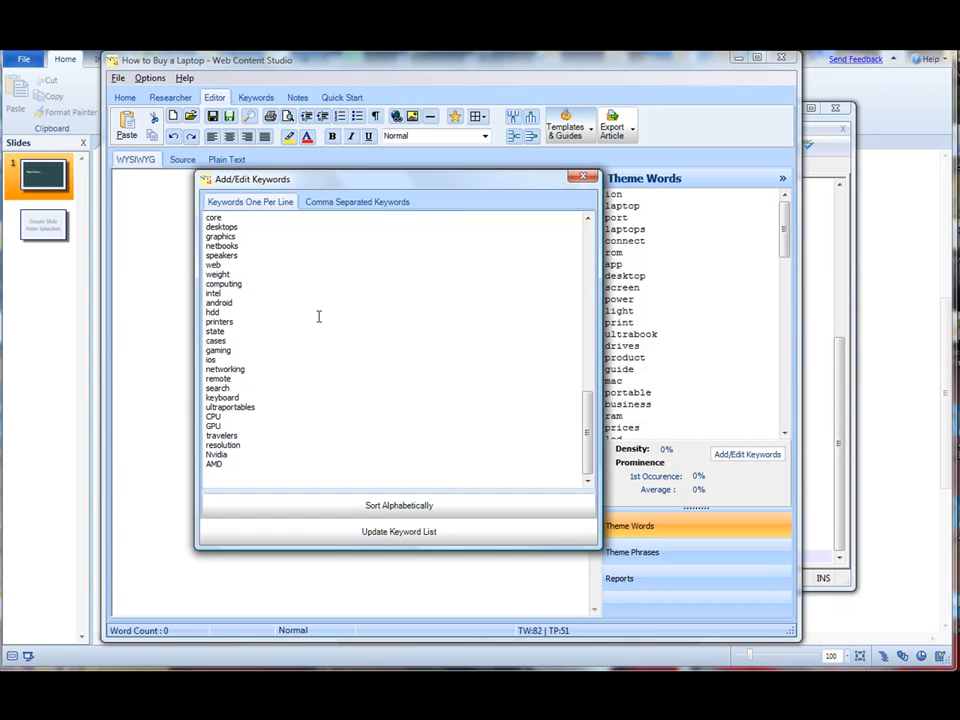
key("ctrl+a")
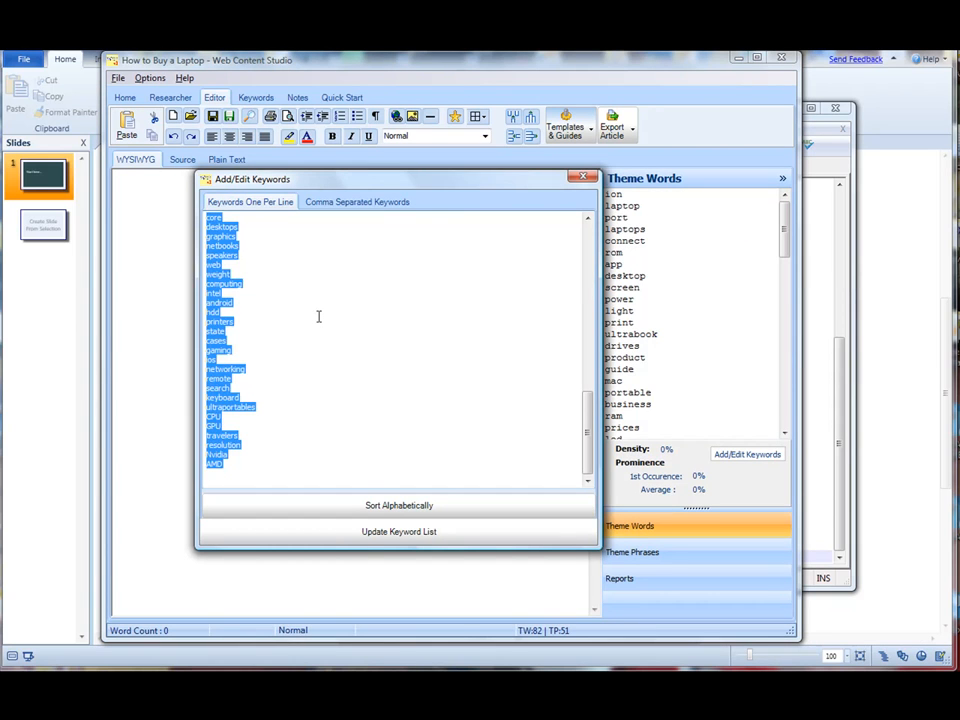
key("Escape")
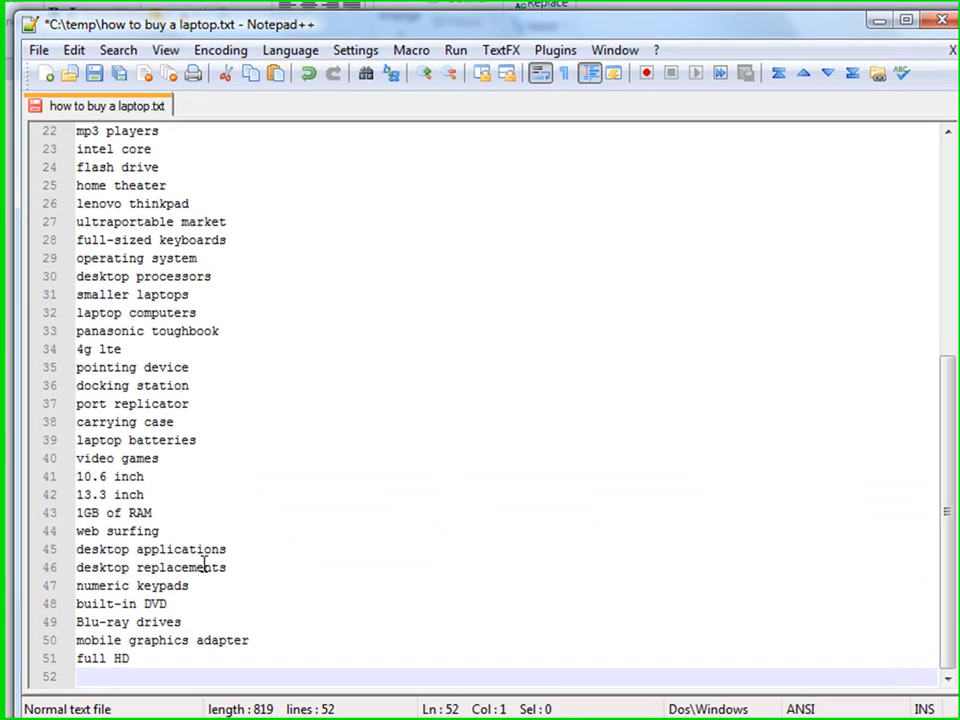
key("ctrl+v")
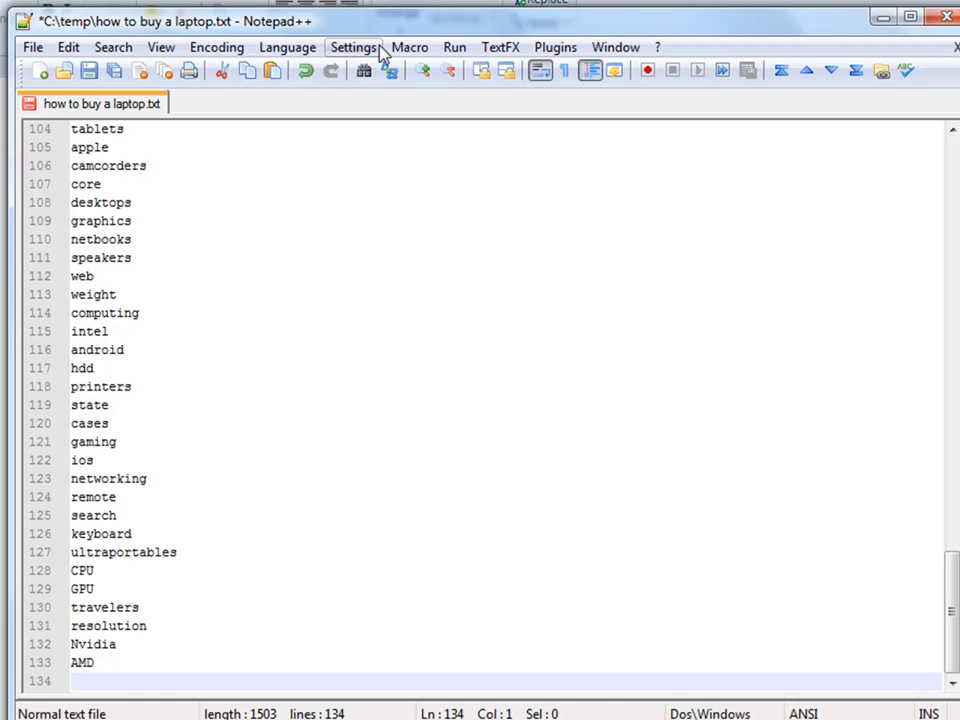
Sort all lines of the combined word and phrase list with TextFX's case-sensitive sort.
left_click(395, 352)
key("ctrl+a")
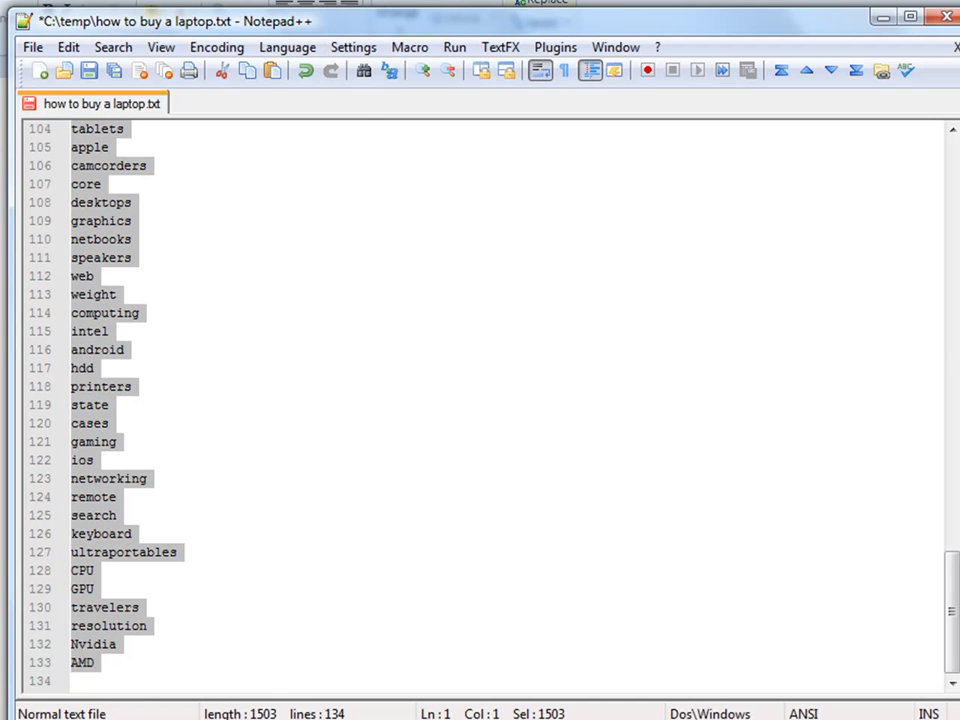
left_click(500, 47)
mouse_move(480, 223)
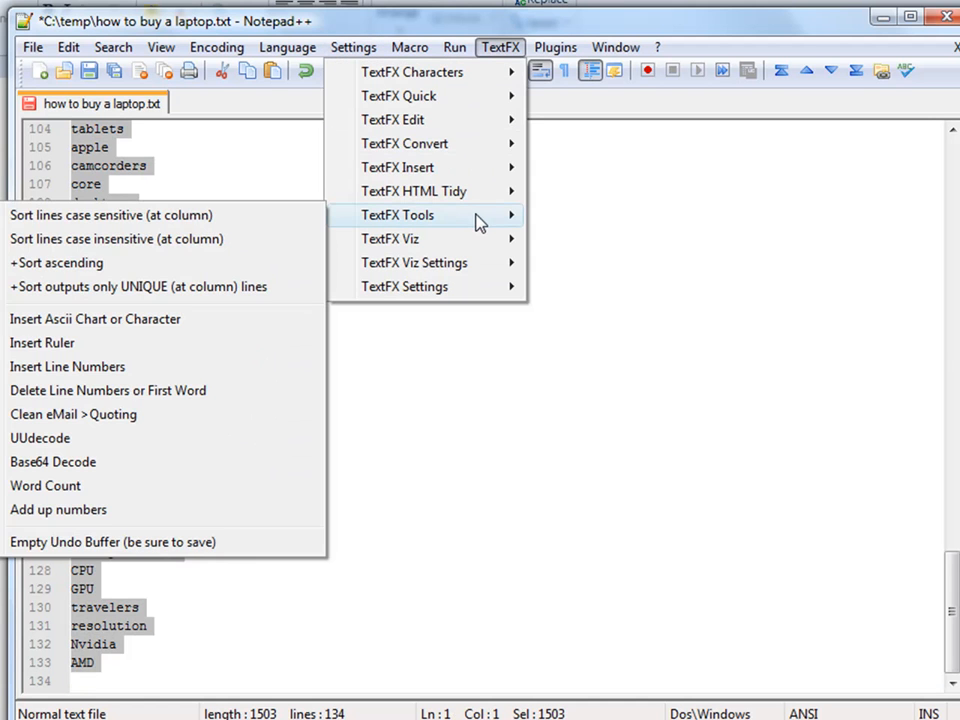
left_click(193, 223)
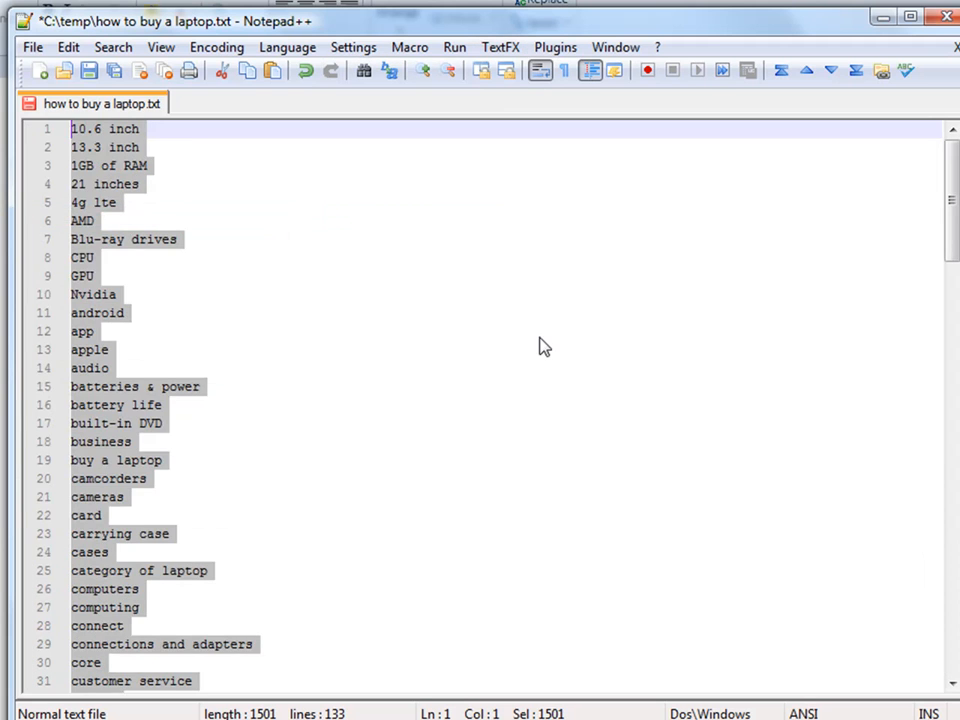
Insert "How to Buy A Laptop" as a new first line above the sorted list and save the file.
left_click(420, 240)
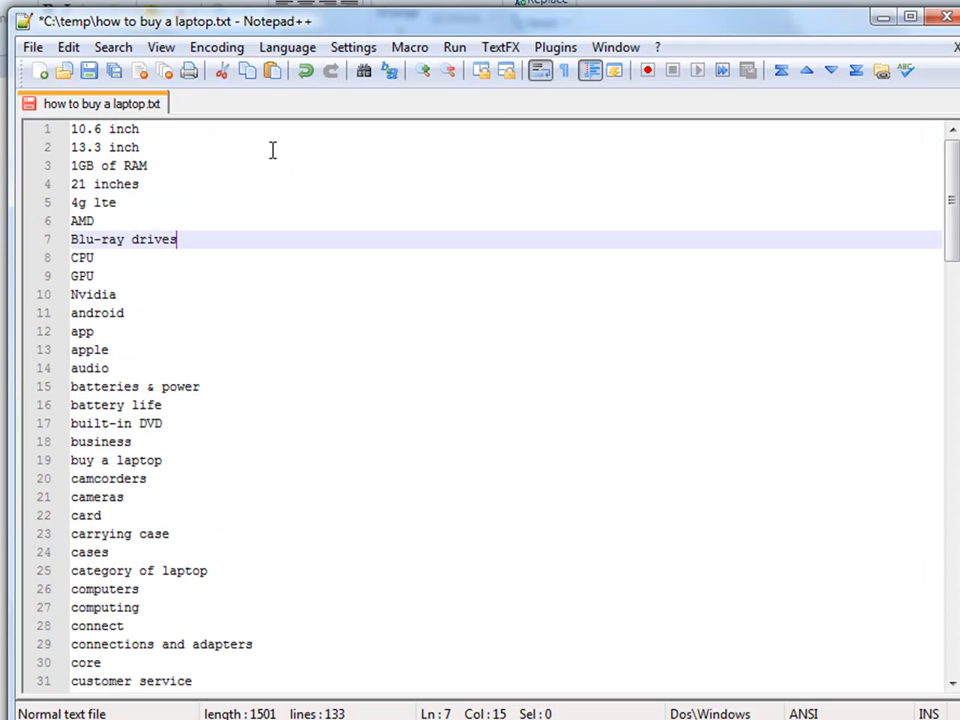
key("Up")
key("Up")
key("Up")
key("Up")
key("Up")
key("Up")
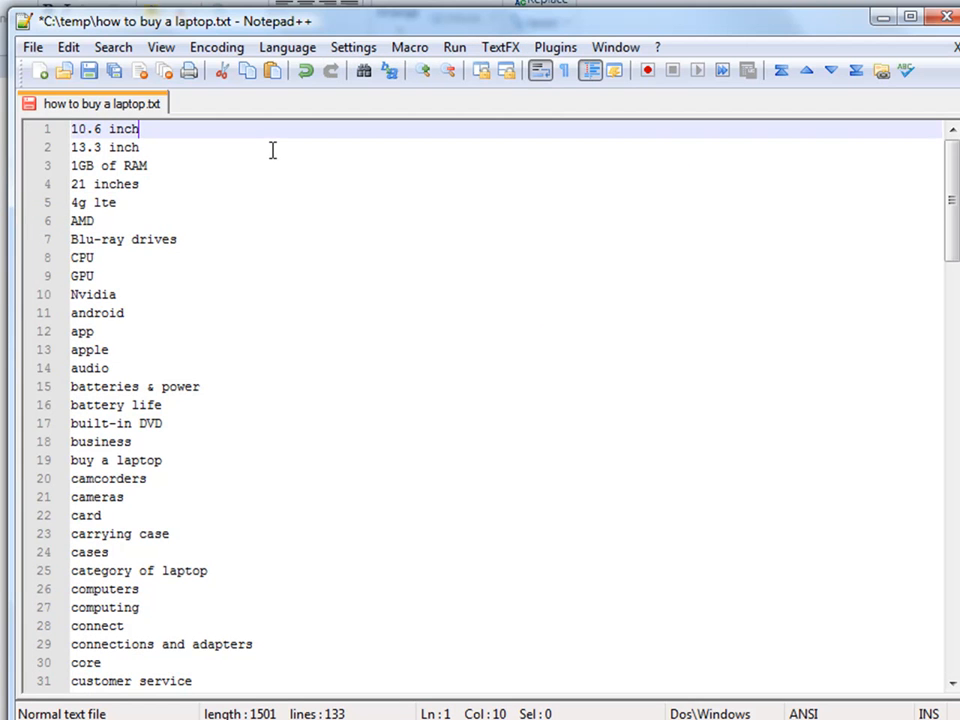
key("Home")
key("Return")
key("Up")
type("H")
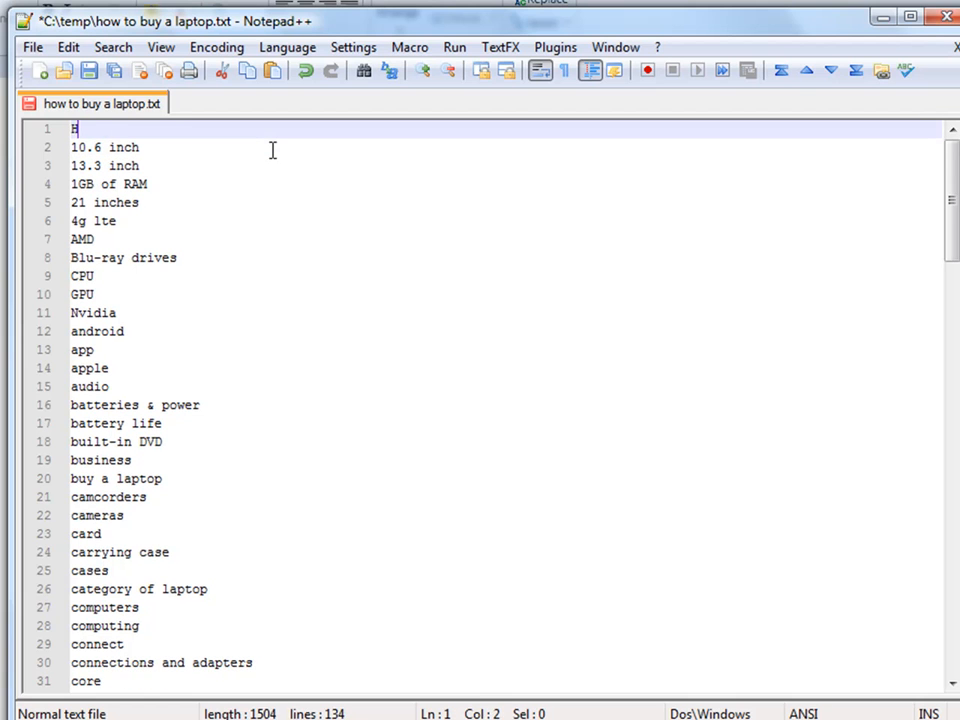
type("ow to Buy A Lap")
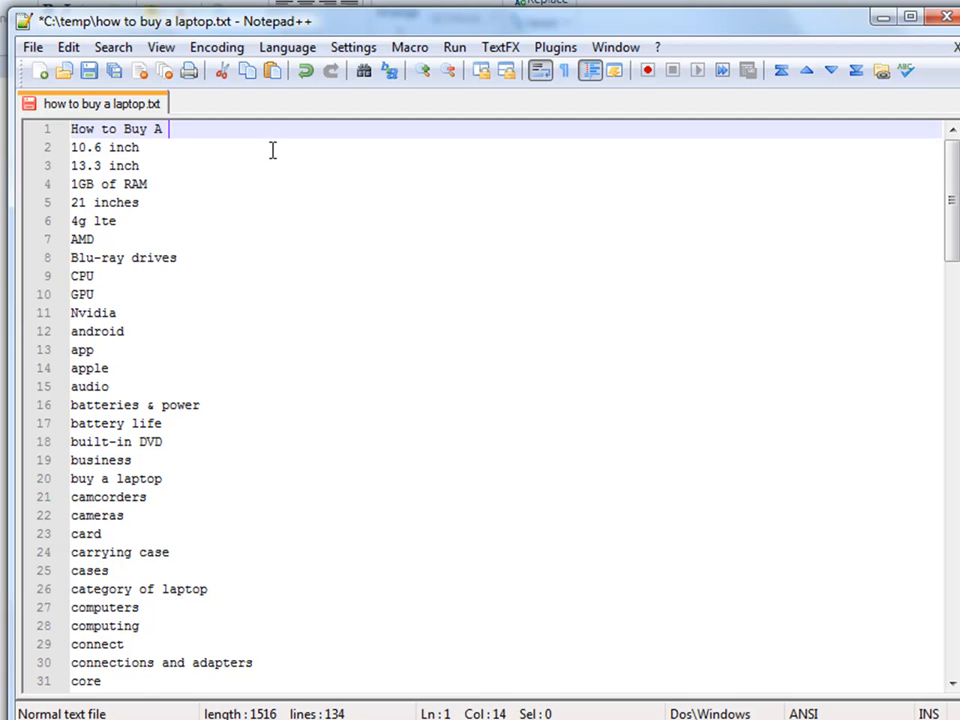
type("tio")
key("BackSpace")
key("BackSpace")
type("op")
left_click(88, 74)
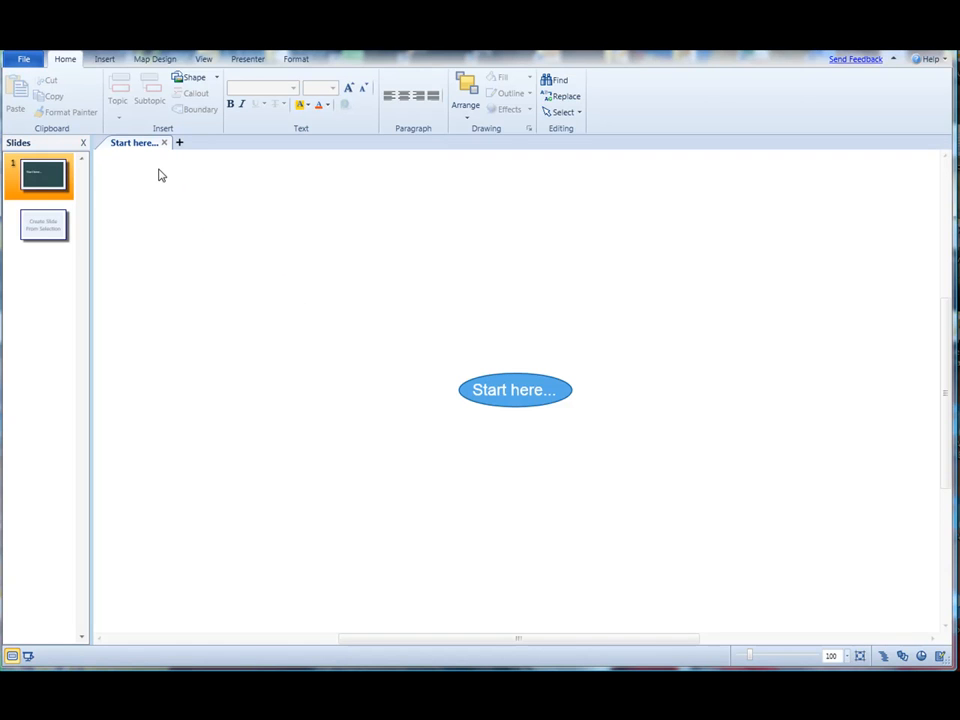
In NovaMind, import the plain text file "how to buy a laptop.txt" from C:\temp as a mind map.
left_click(23, 61)
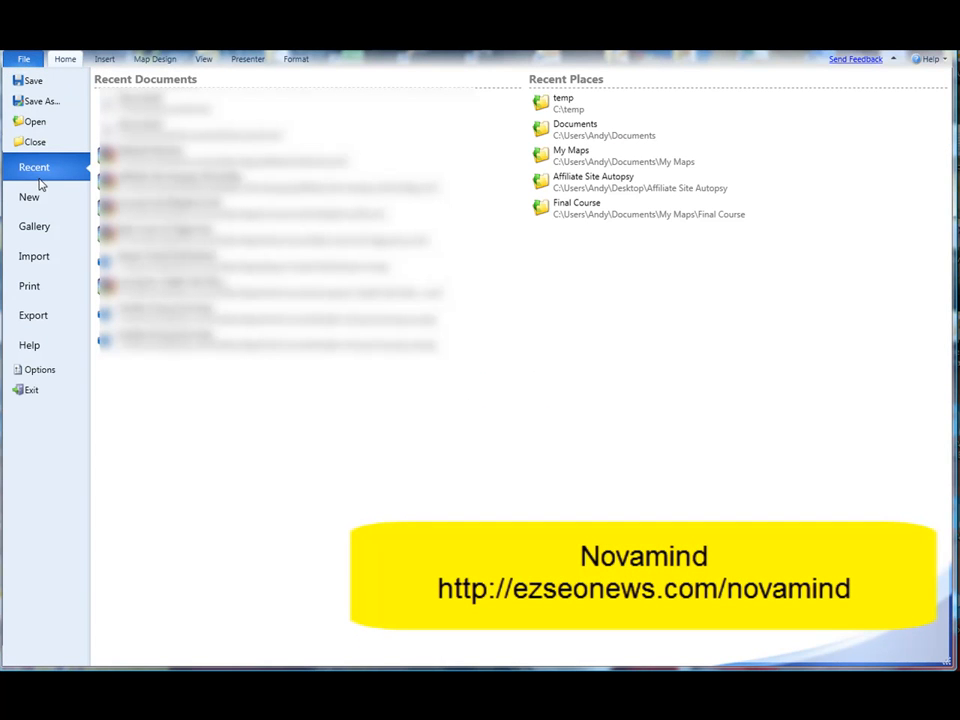
left_click(41, 262)
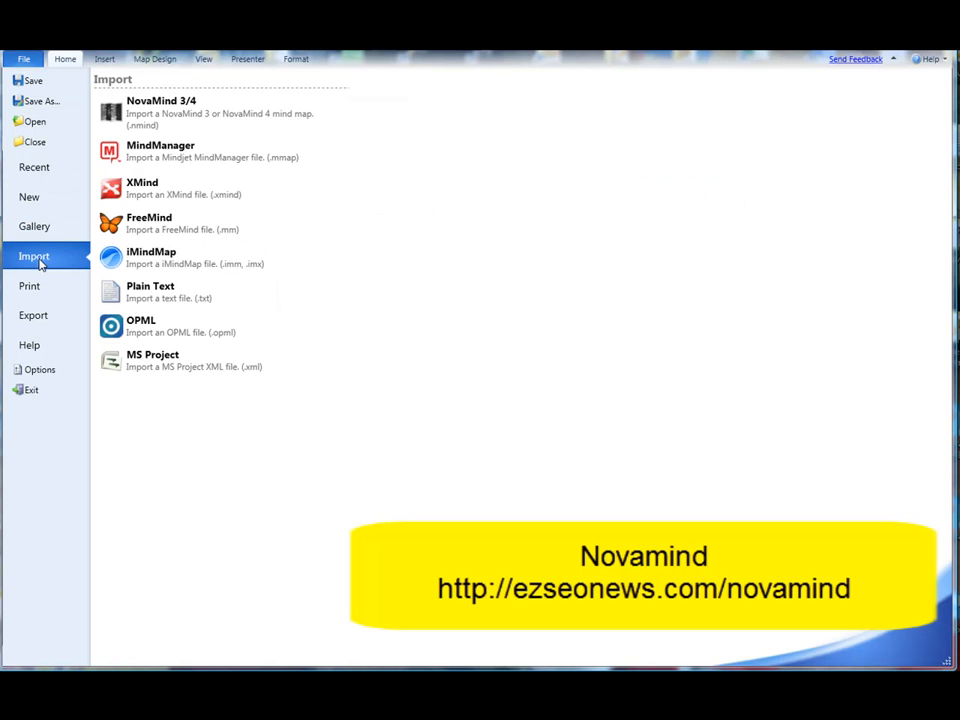
left_click(185, 298)
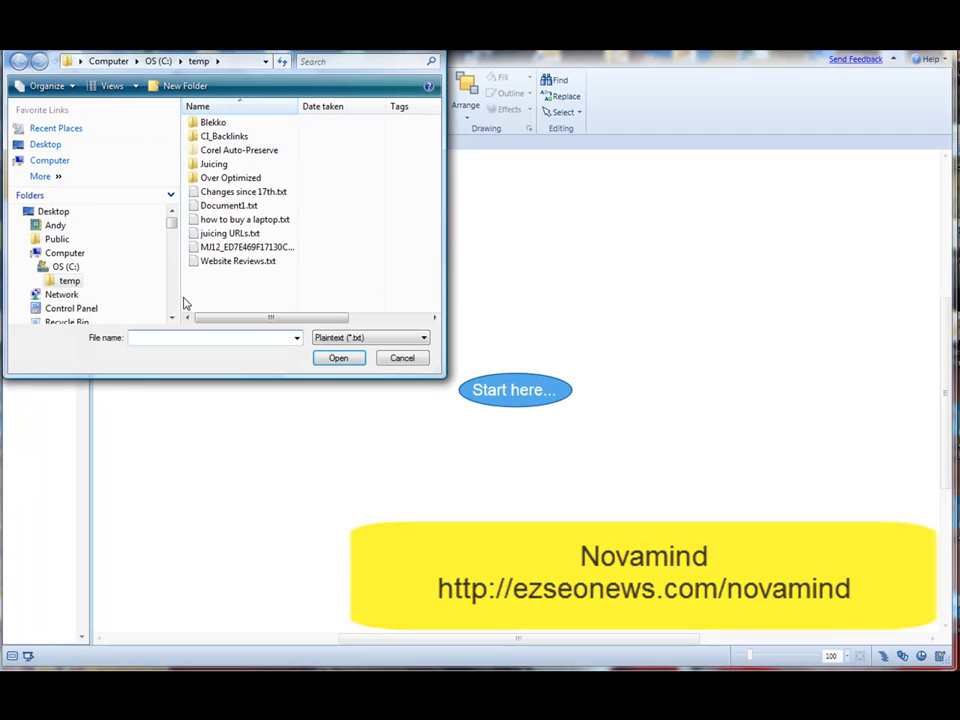
double_click(253, 220)
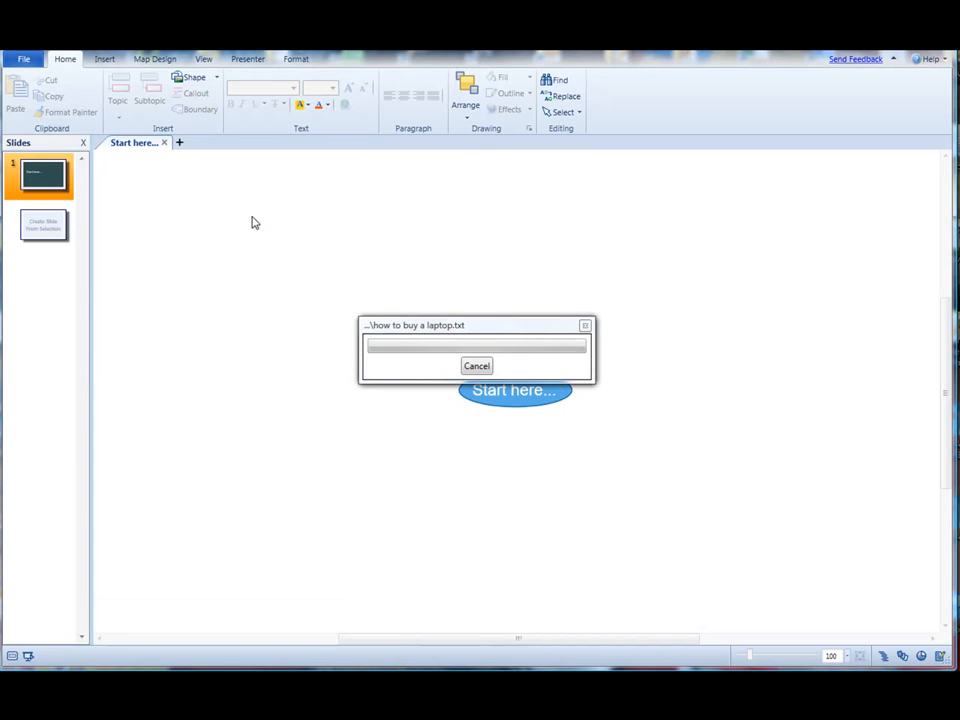
right_click(253, 221)
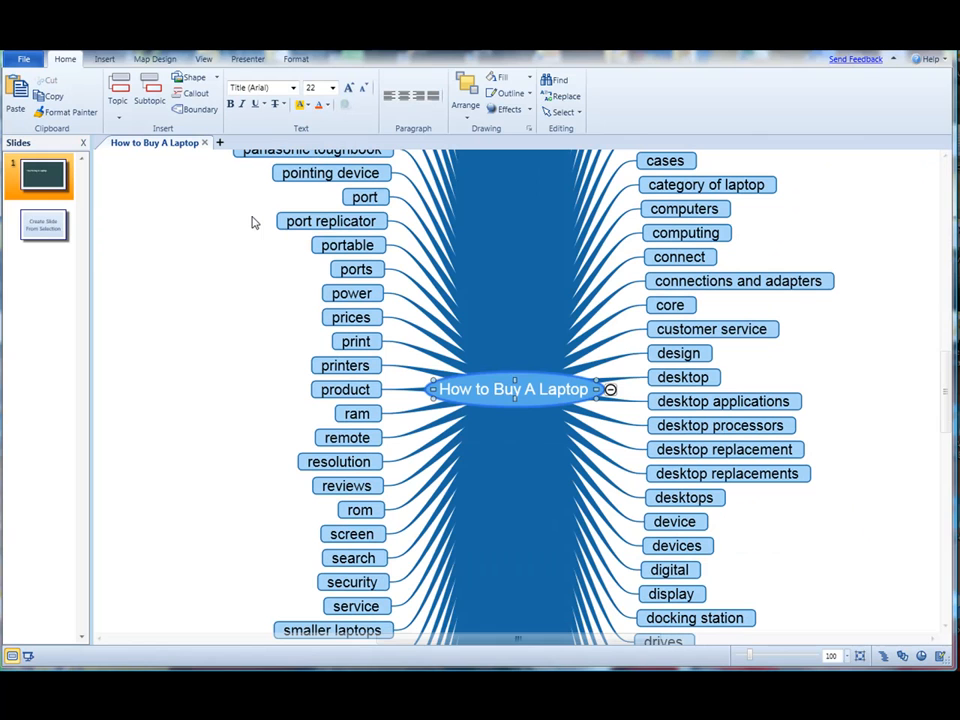
Examine the imported mind map as a whole, and read through its topics up to the start of both branches.
left_click(860, 656)
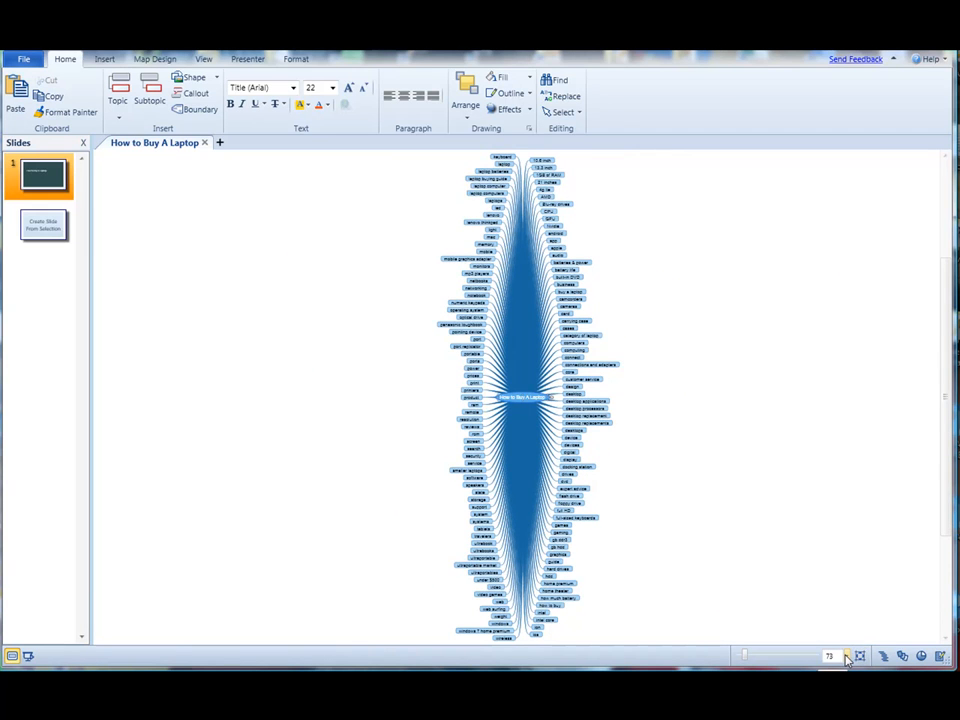
scroll(563, 430, "up", 3)
scroll(563, 430, "down", 4)
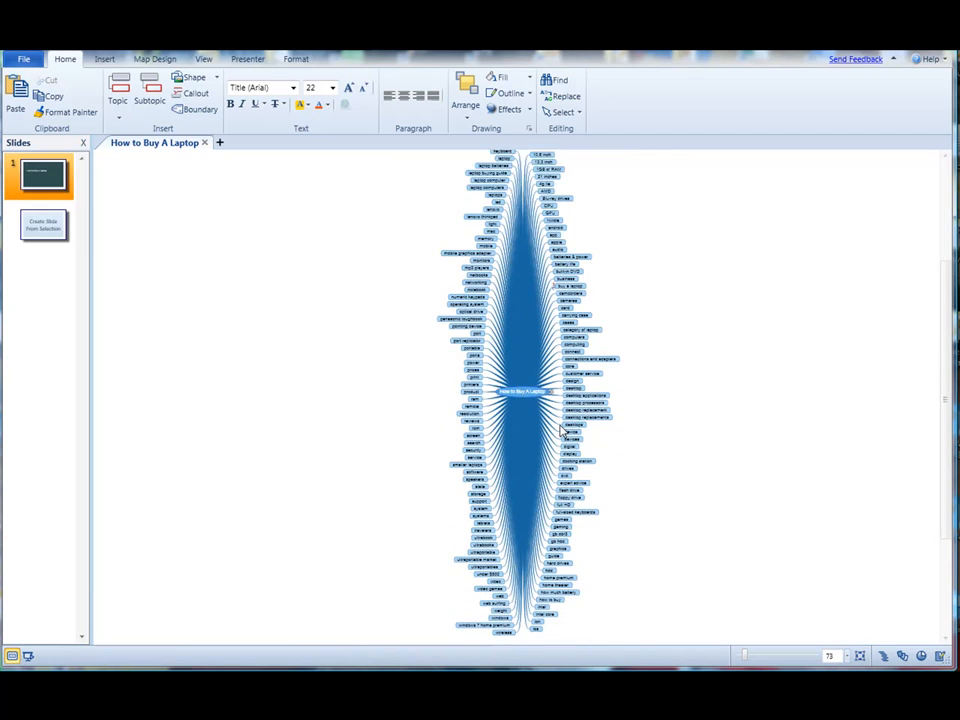
scroll(563, 430, "up", 1)
left_click_drag(745, 660, 754, 658)
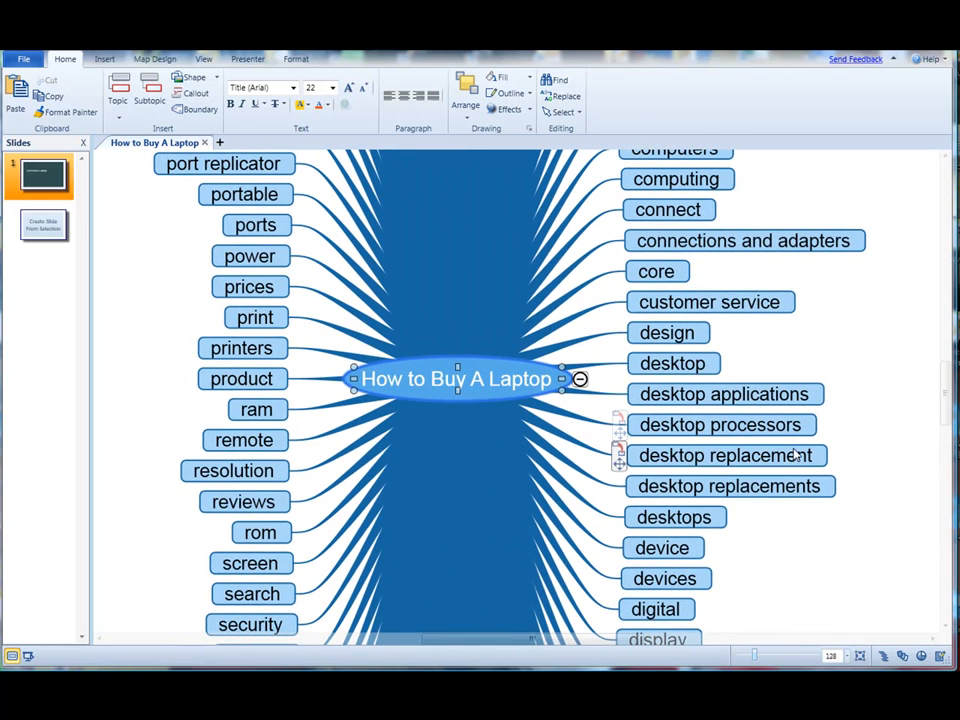
scroll(155, 492, "up", 10)
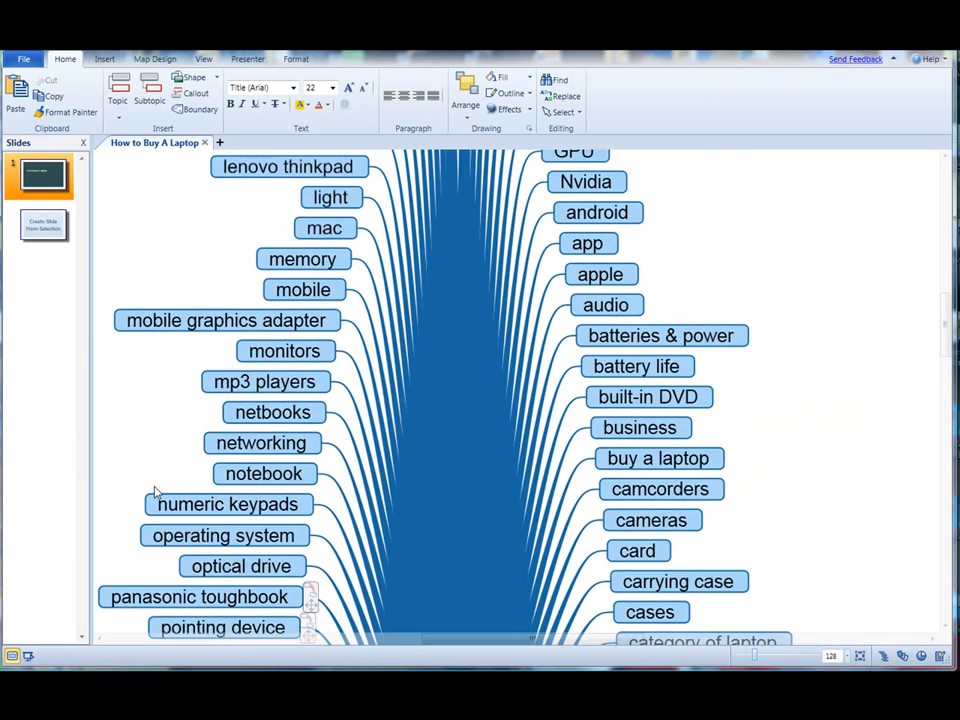
scroll(155, 492, "up", 2)
scroll(155, 492, "up", 5)
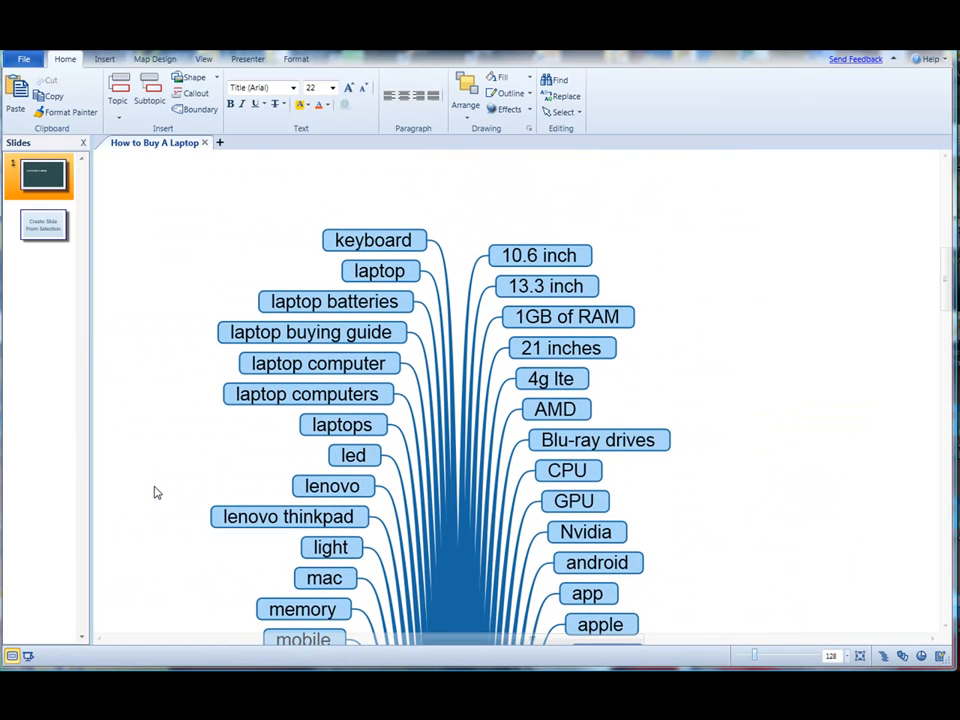
right_click(357, 270)
left_click(251, 210)
left_click(294, 281)
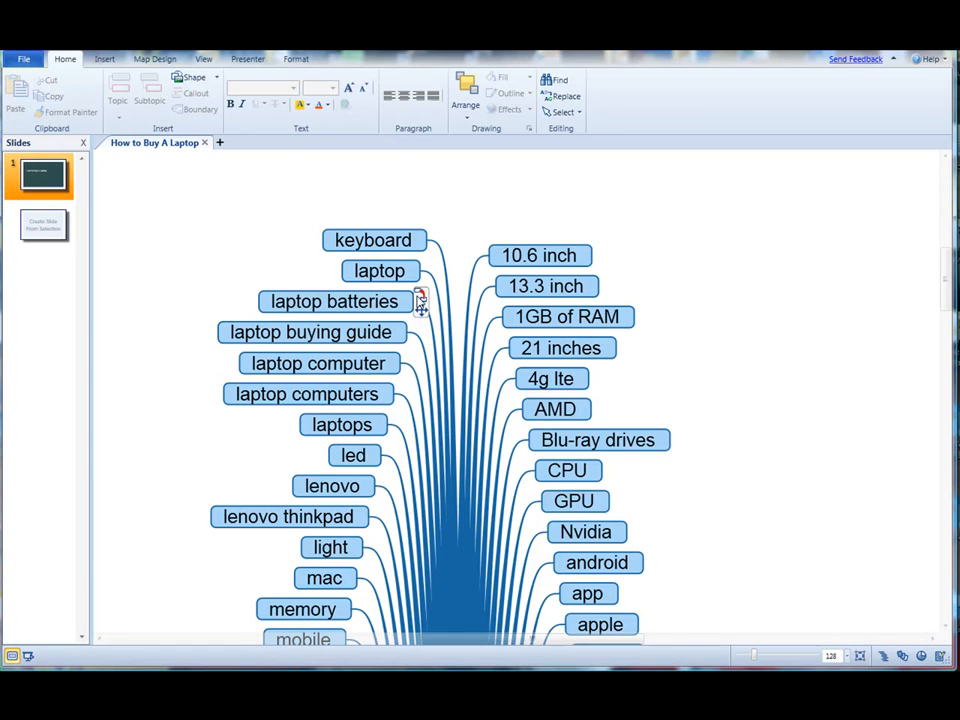
Make "laptop batteries" and "laptop buying guide" subtopics of "laptop computer", expanding that branch to check it and collapsing it again.
left_click_drag(422, 301, 256, 366)
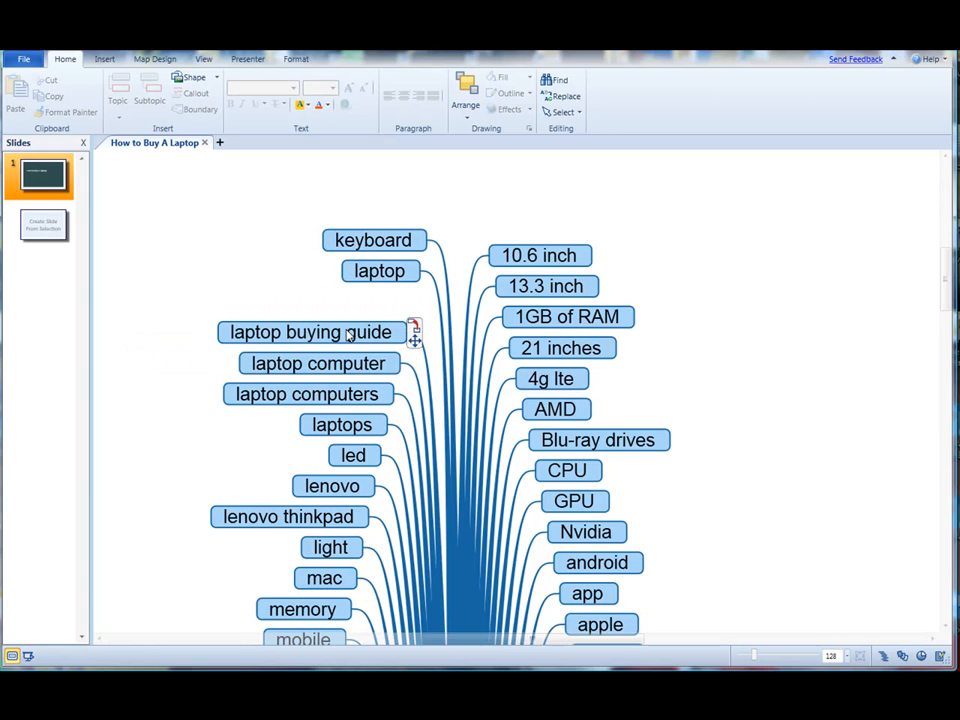
right_click(421, 314)
key("Escape")
mouse_move(421, 314)
left_mouse_down()
mouse_move(274, 347)
mouse_move(268, 357)
mouse_move(264, 349)
left_mouse_up()
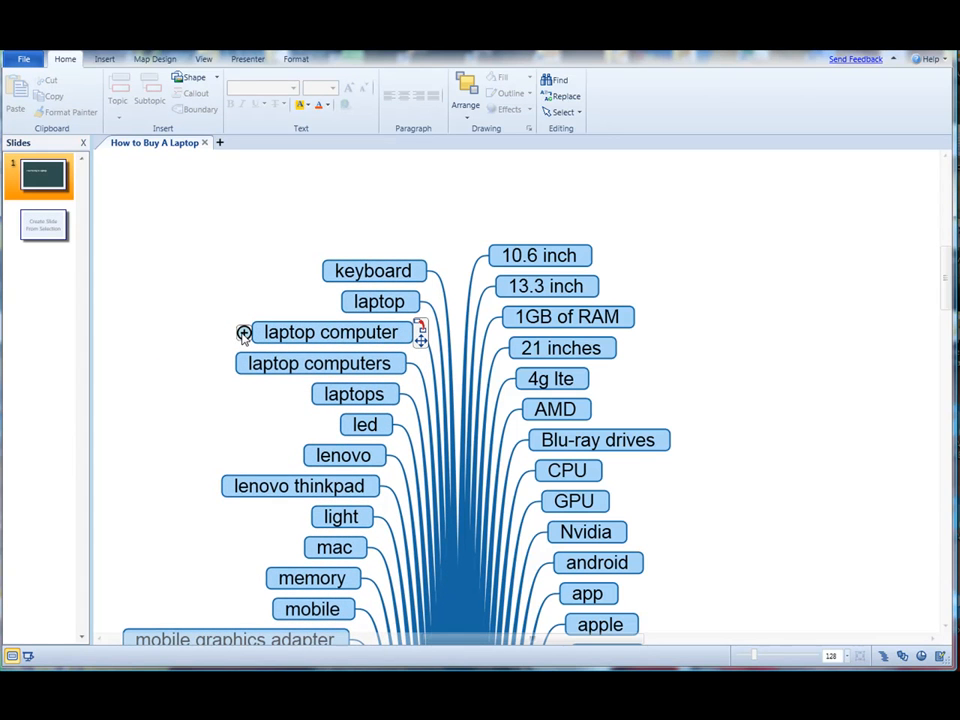
left_click(243, 333)
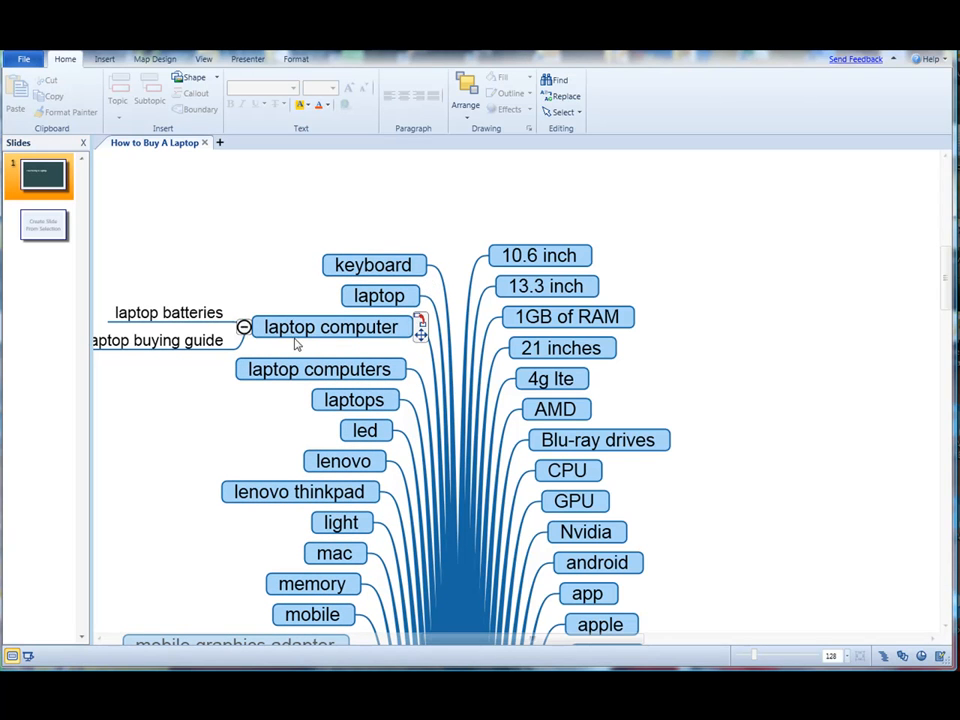
left_click(244, 327)
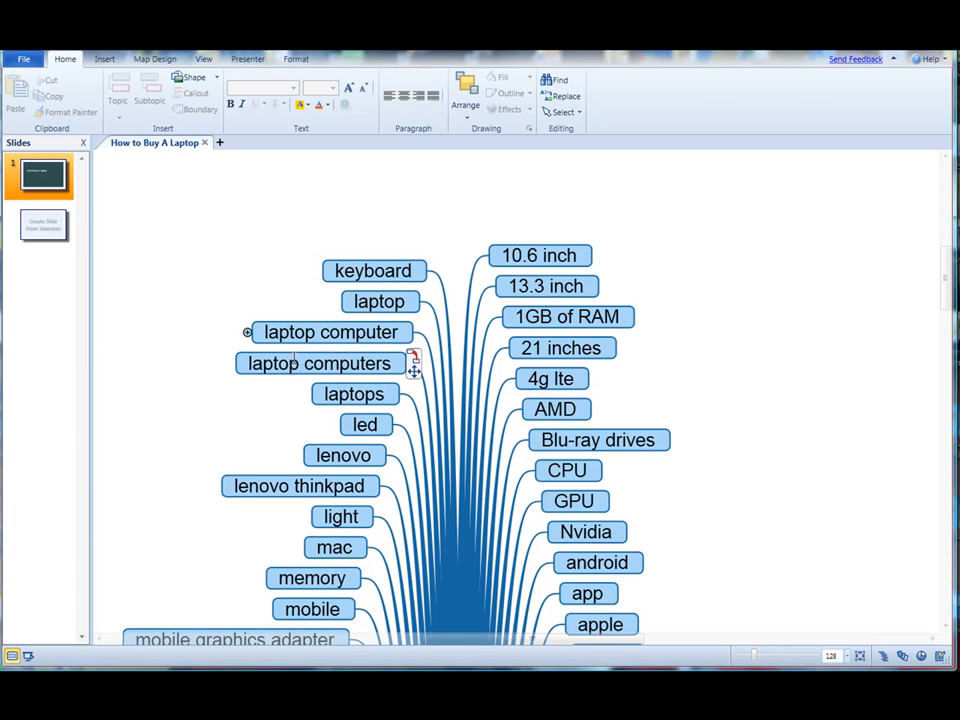
Delete the redundant "laptop computers" topic from the mind map.
left_click(296, 364)
key("Delete")
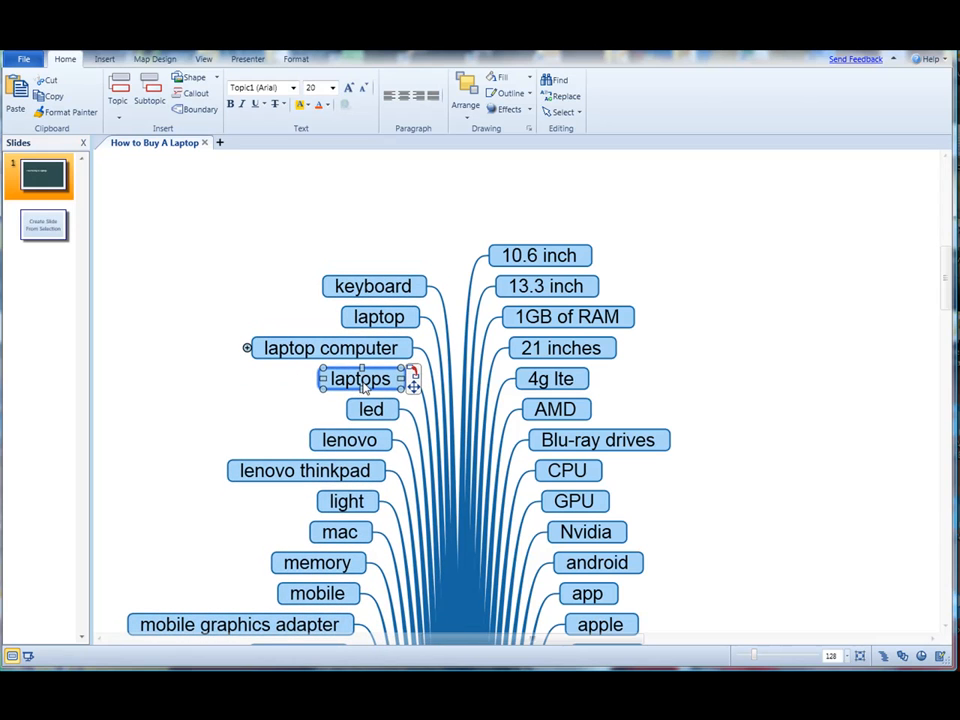
Delete the redundant "laptops" topic and make "lenovo thinkpad" a subtopic of "laptop computer".
key("Delete")
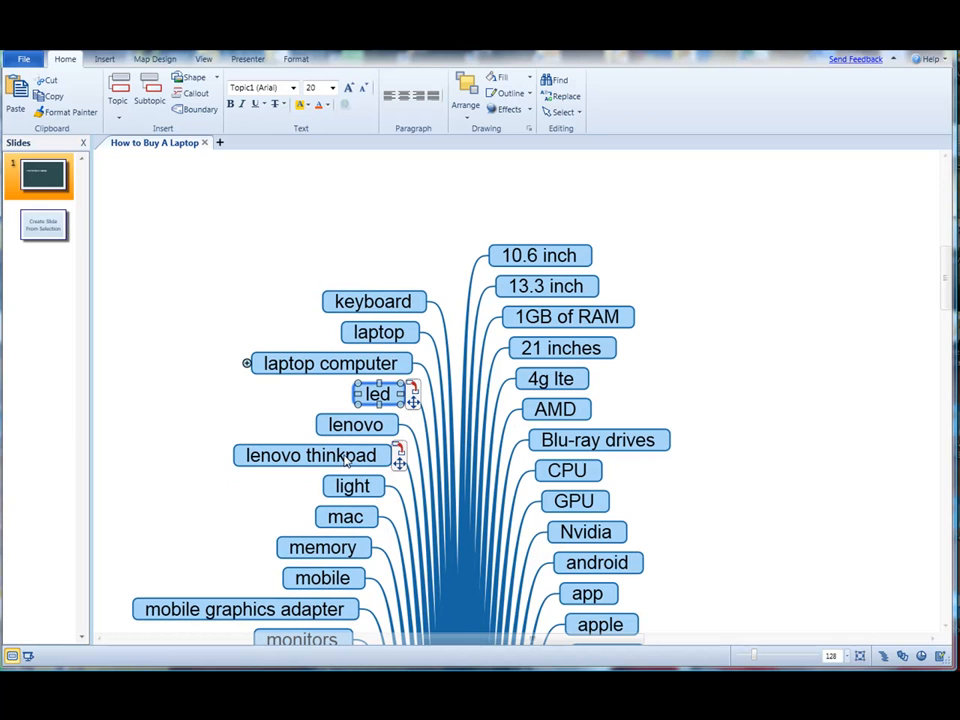
left_click_drag(376, 455, 282, 370)
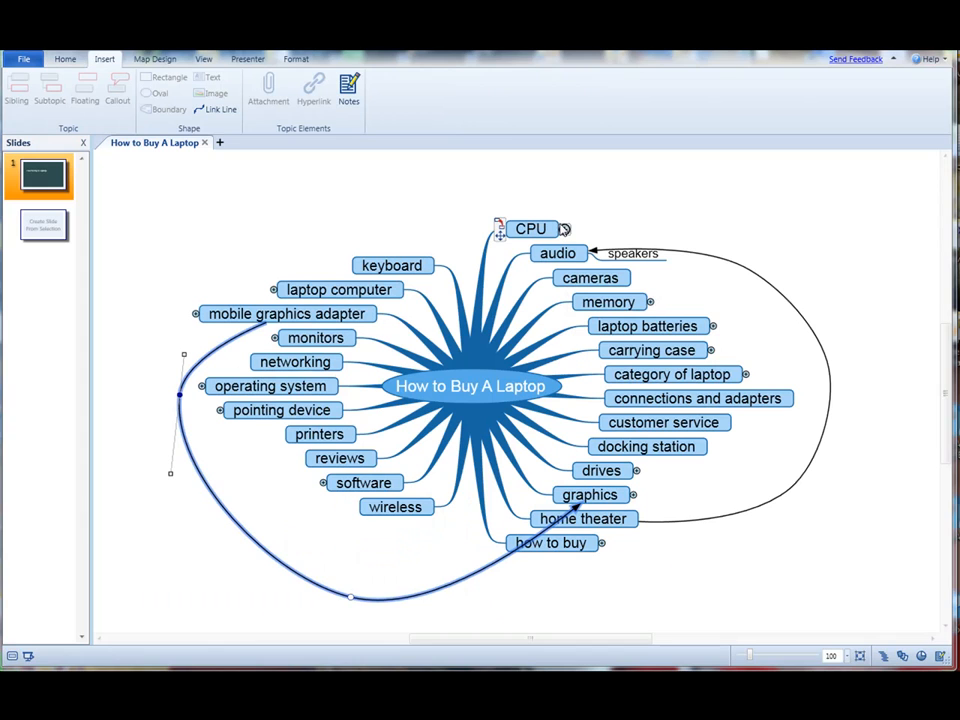
Check the subtopics of "CPU", "memory" and "laptop batteries", expanding each branch and collapsing it again.
left_click(565, 231)
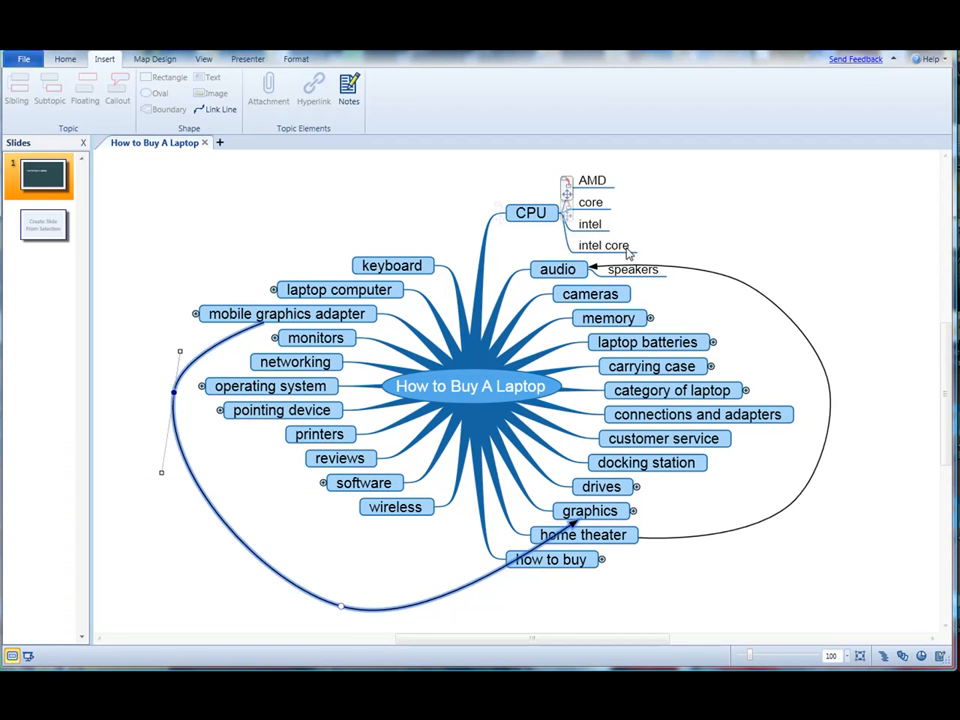
left_click(564, 213)
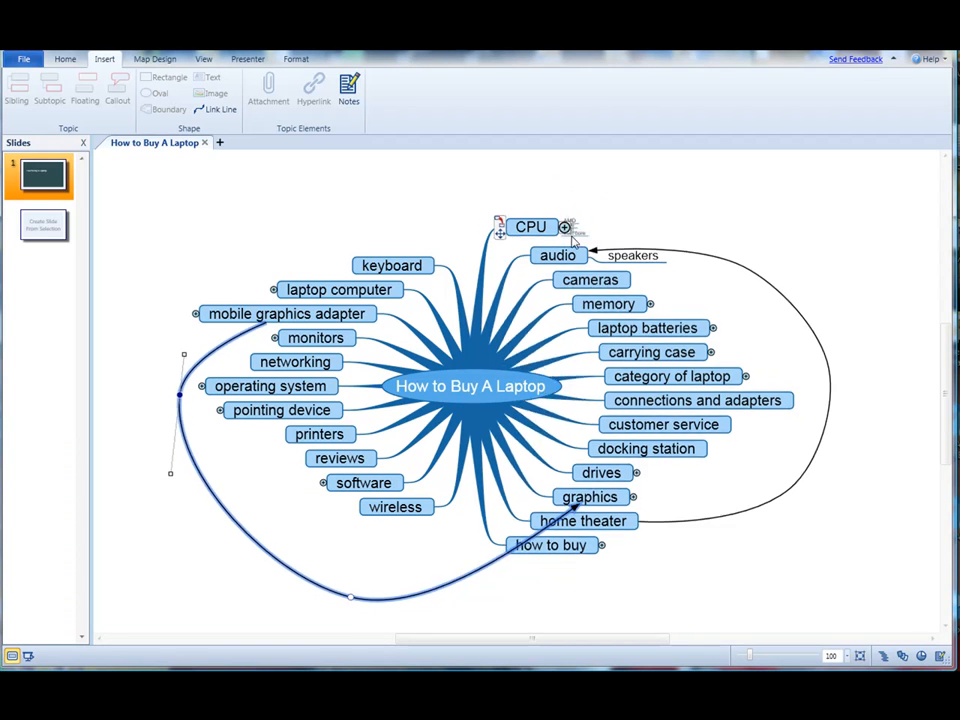
left_click(653, 302)
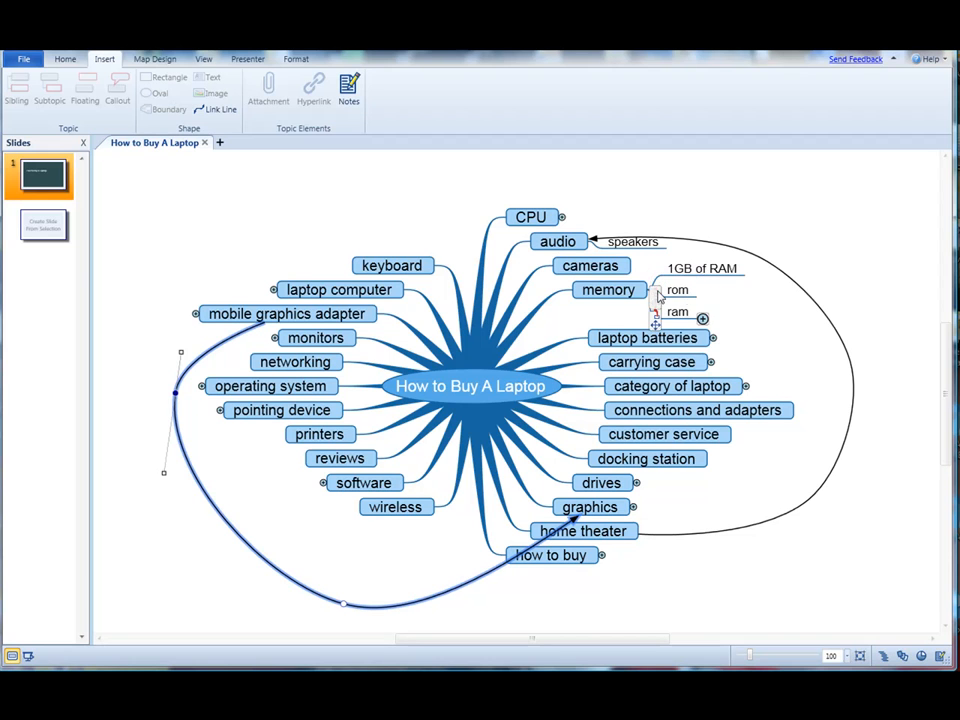
left_click(652, 290)
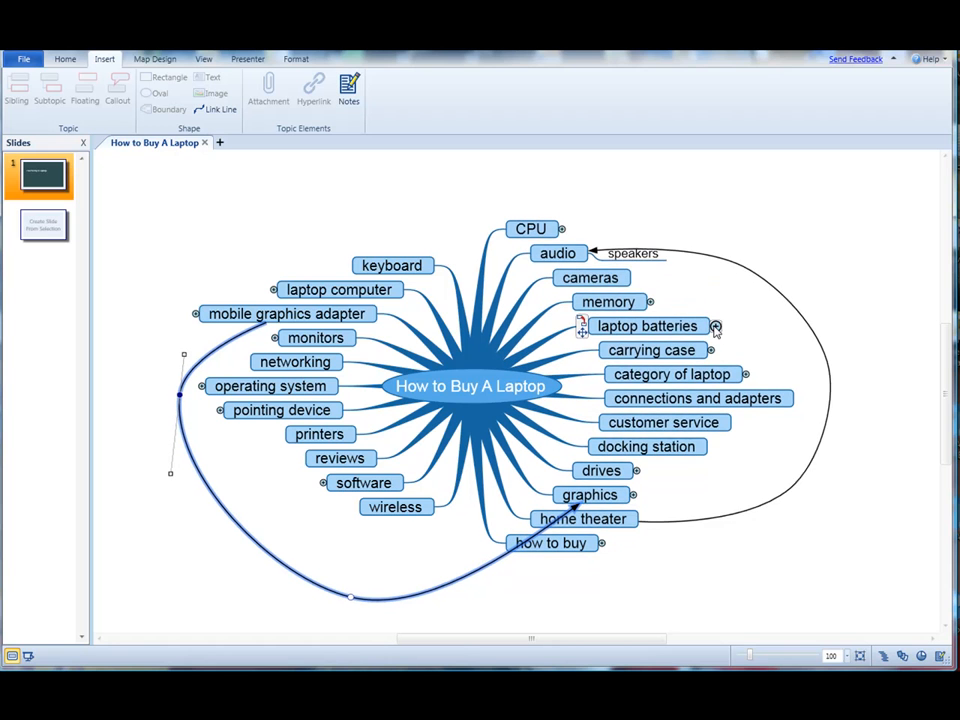
left_click(715, 327)
left_click(716, 318)
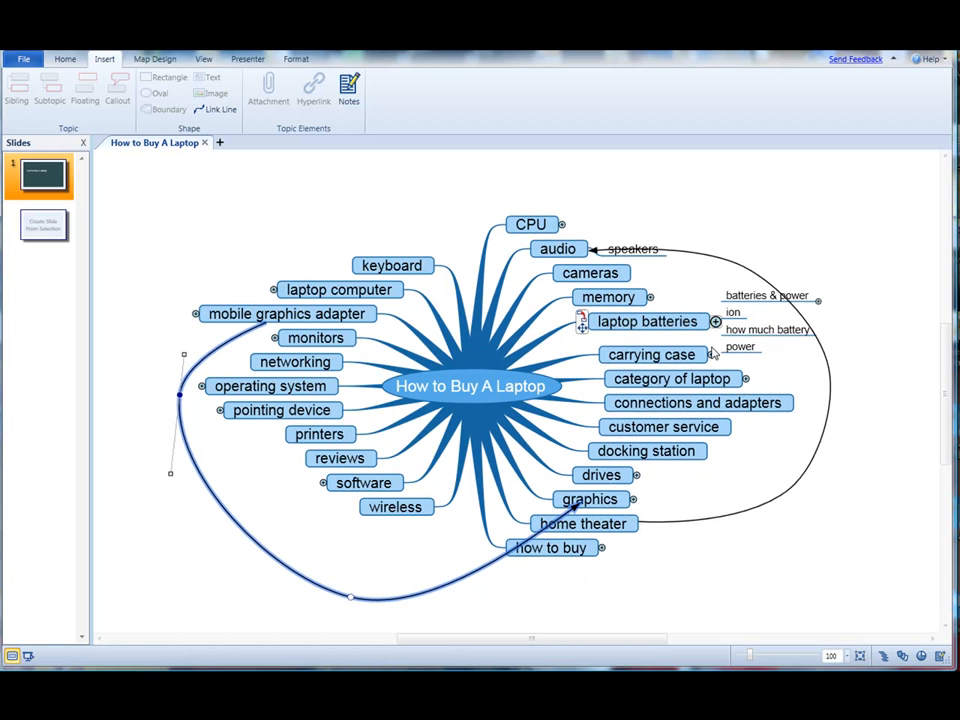
Expand "category of laptop" and read through its subtopics from "business" down to "tablets".
left_click(748, 374)
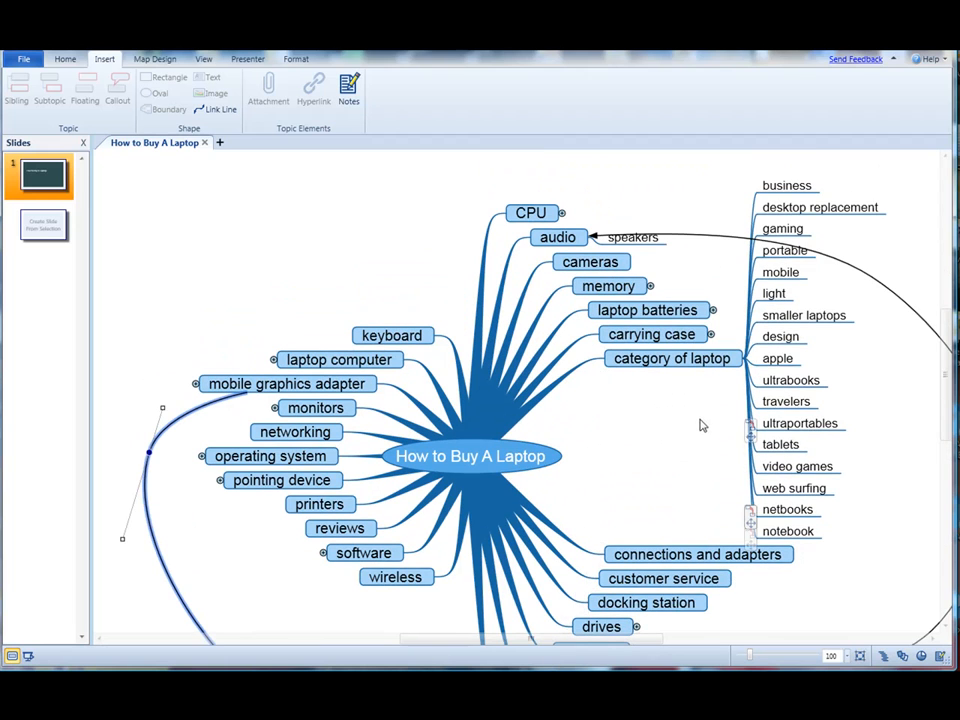
left_click_drag(674, 418, 403, 444)
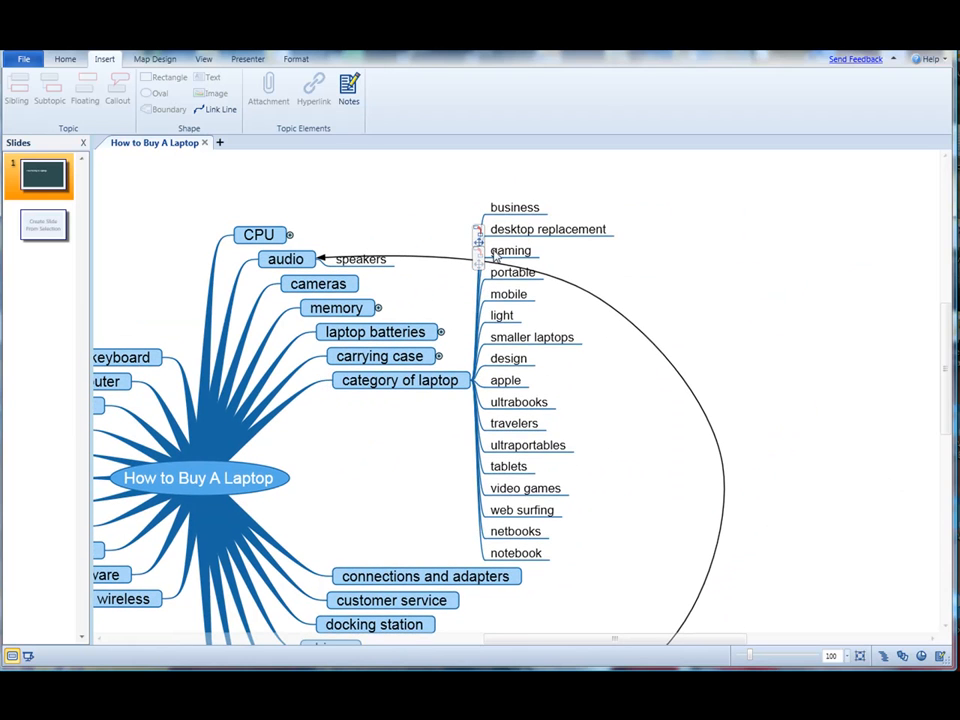
left_click(512, 361)
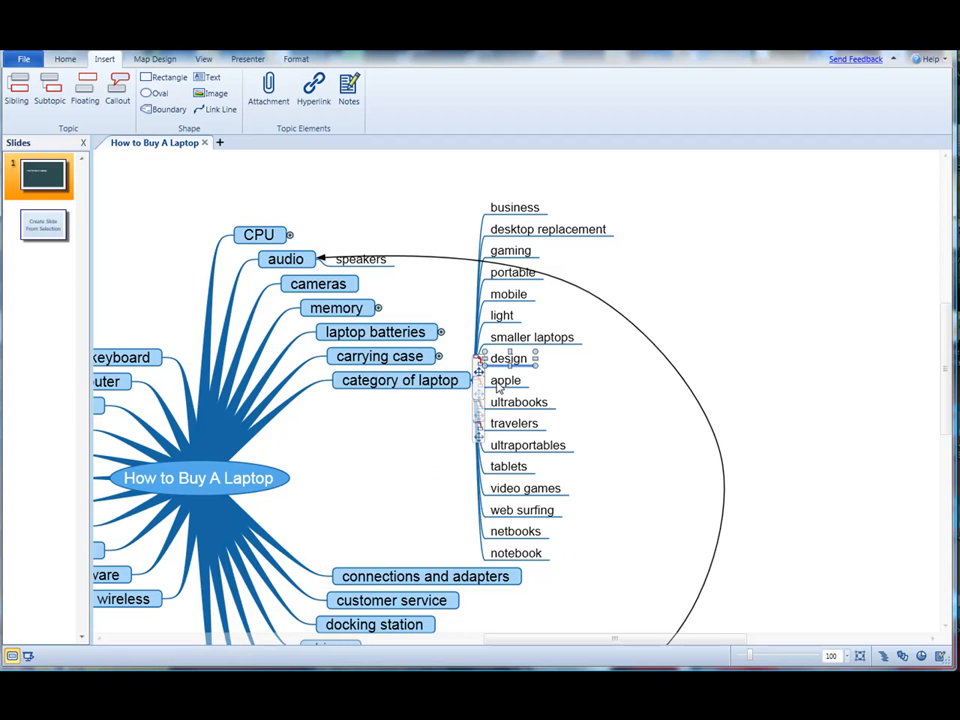
left_click(497, 380)
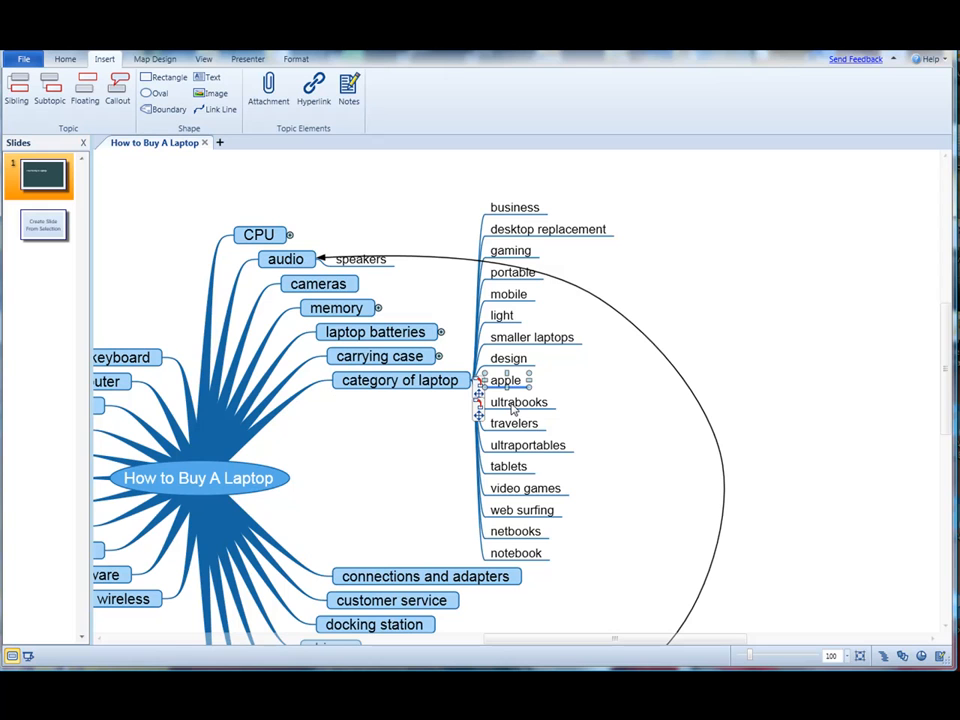
key("Down")
key("Down")
key("Down")
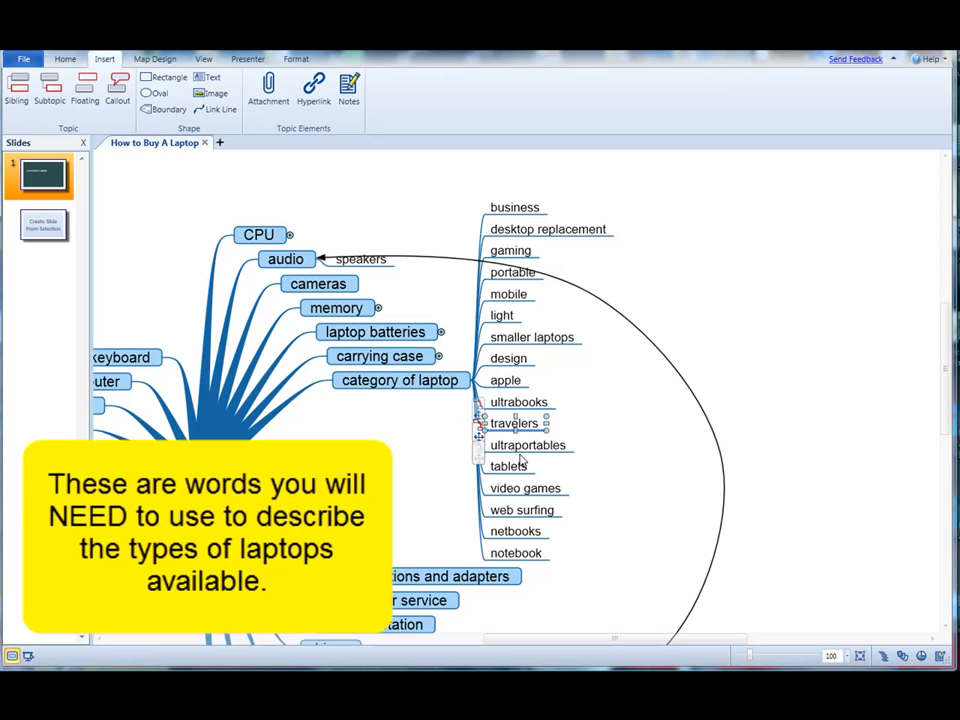
key("Down")
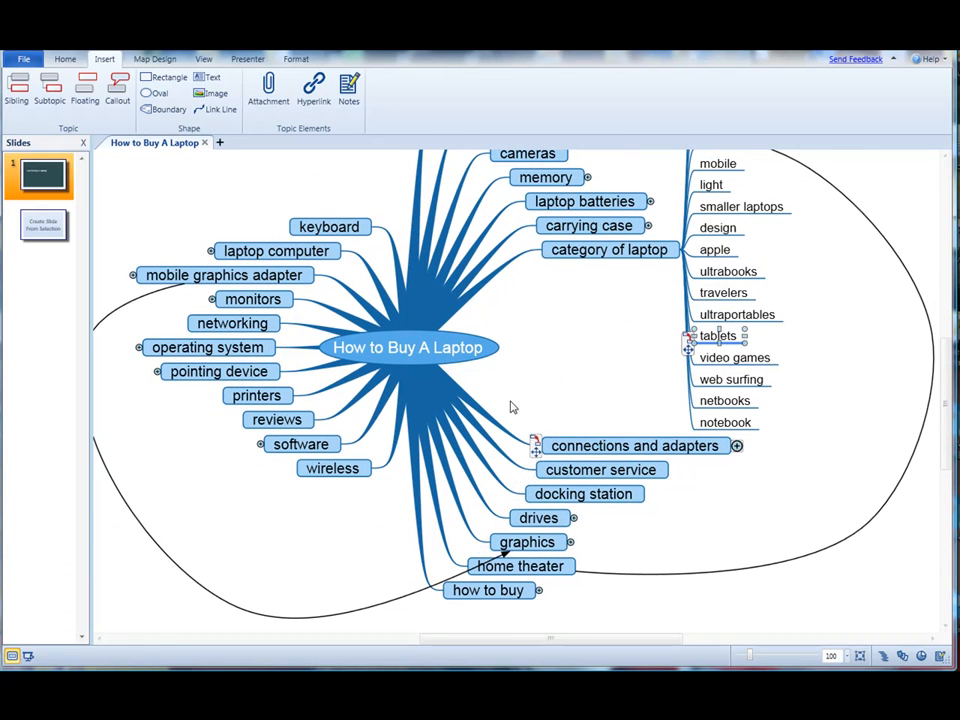
Check the subtopics of "drives", collapsing that branch and "category of laptop" again.
left_click(576, 519)
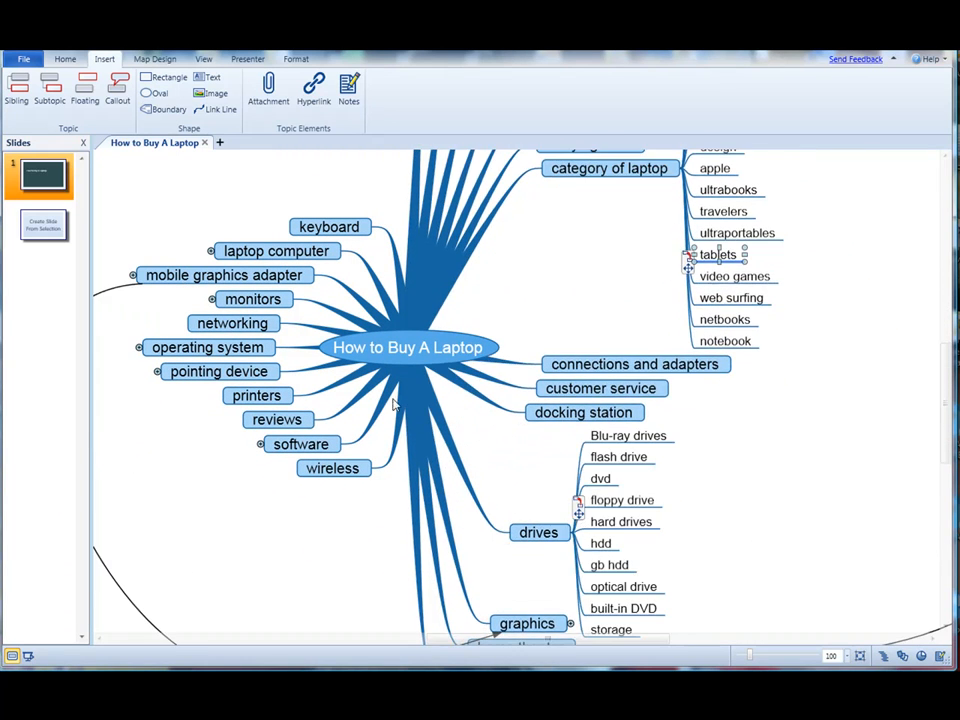
left_click(576, 535)
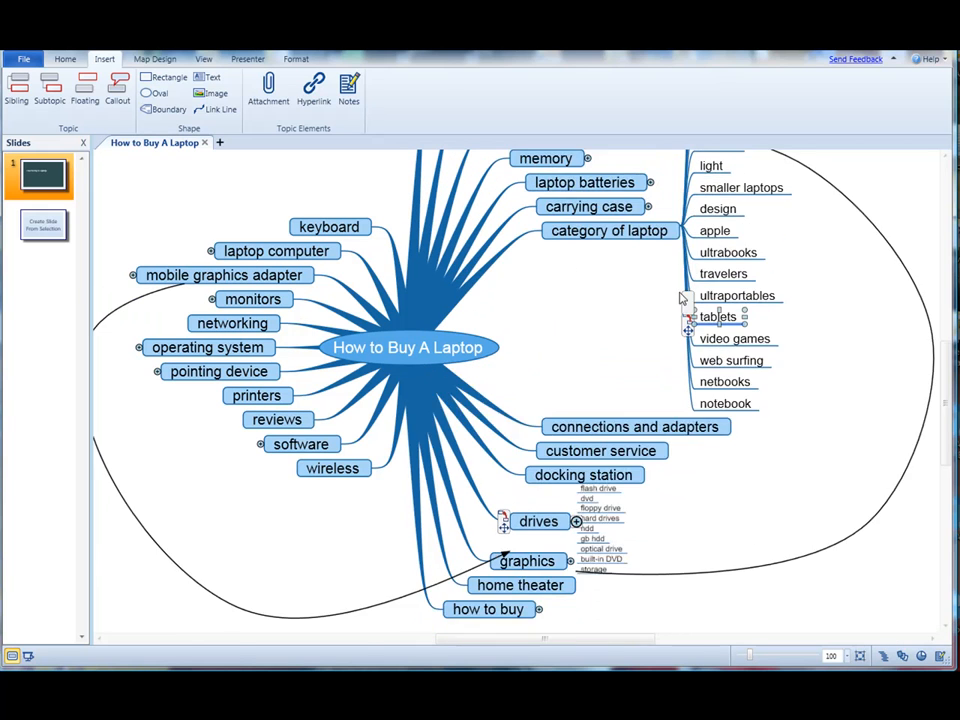
left_click(686, 320)
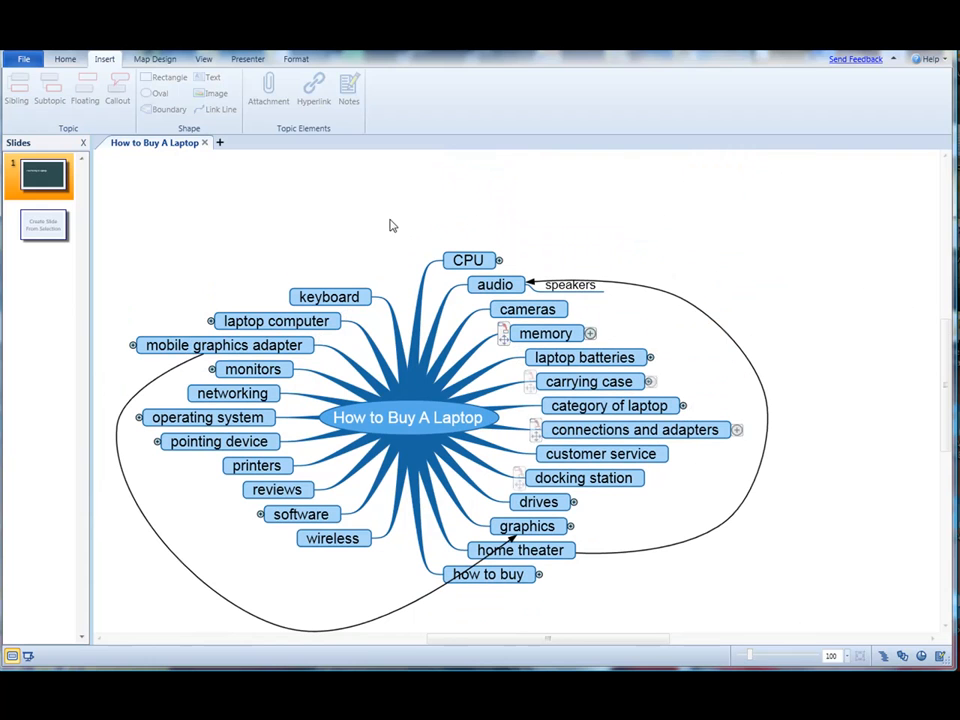
Expand the whole mind map to full detail to examine it, and collapse it back to its main topics.
left_click(203, 58)
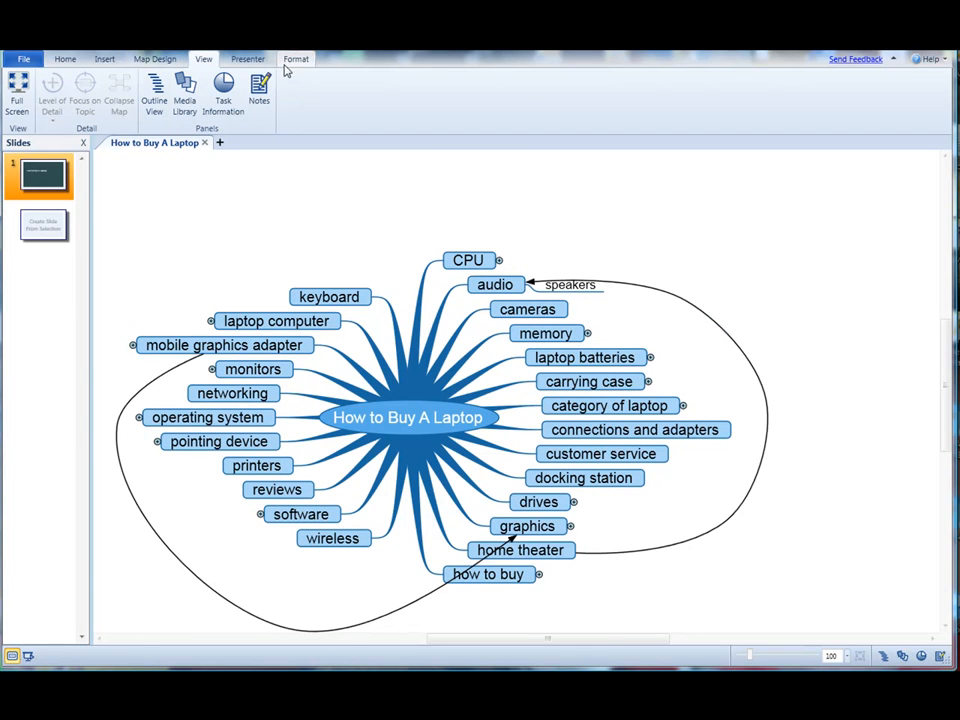
left_click(291, 273)
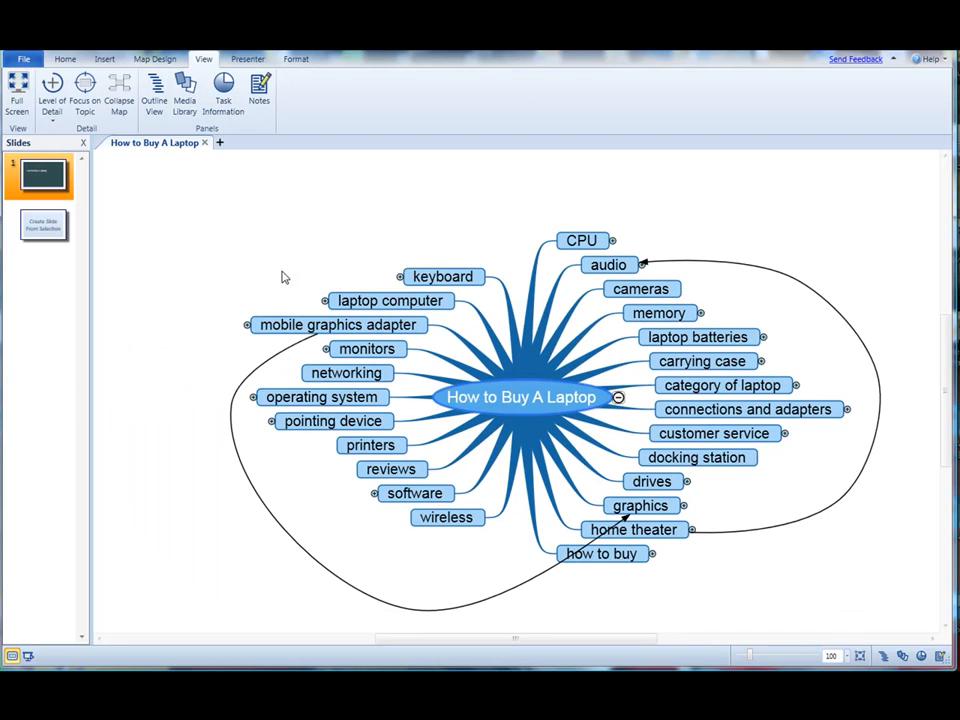
left_click(52, 88)
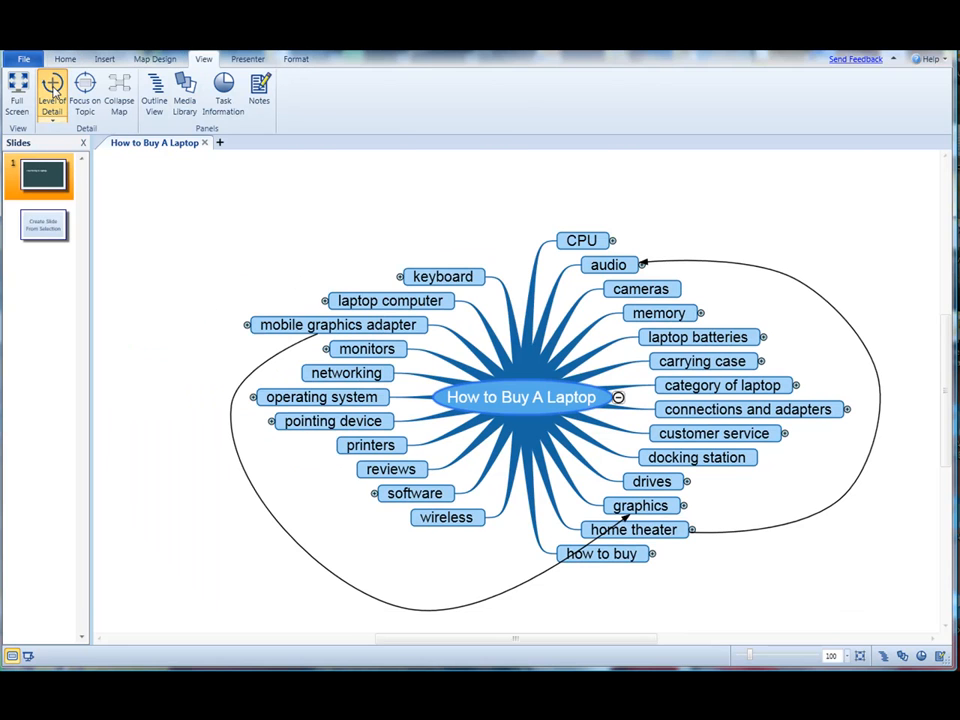
left_click(859, 656)
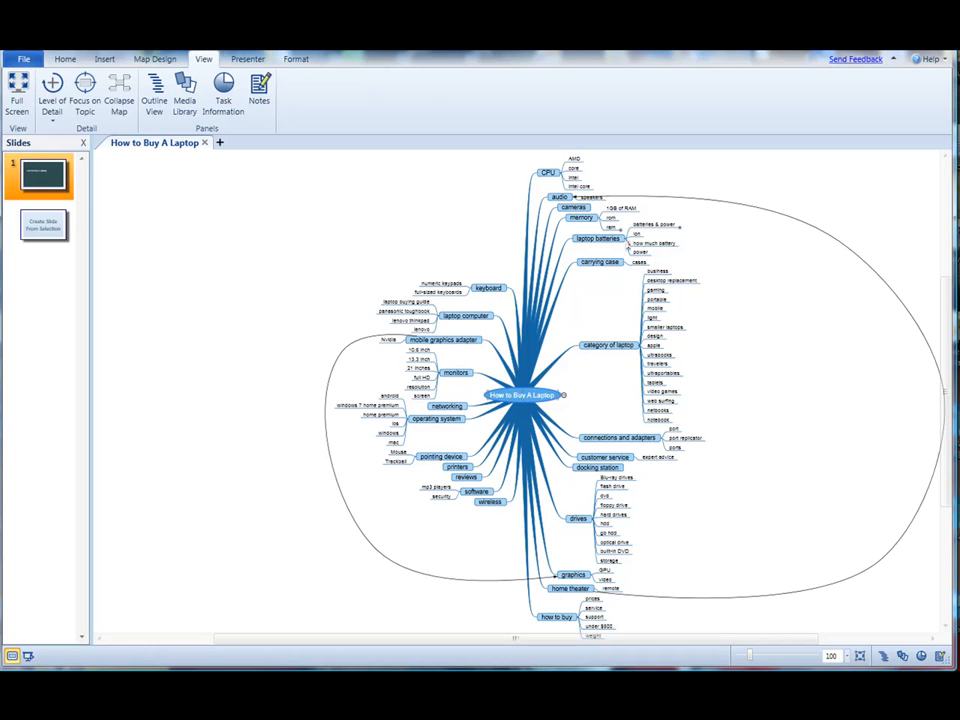
mouse_move(753, 661)
left_mouse_down()
mouse_move(767, 658)
mouse_move(754, 660)
left_mouse_up()
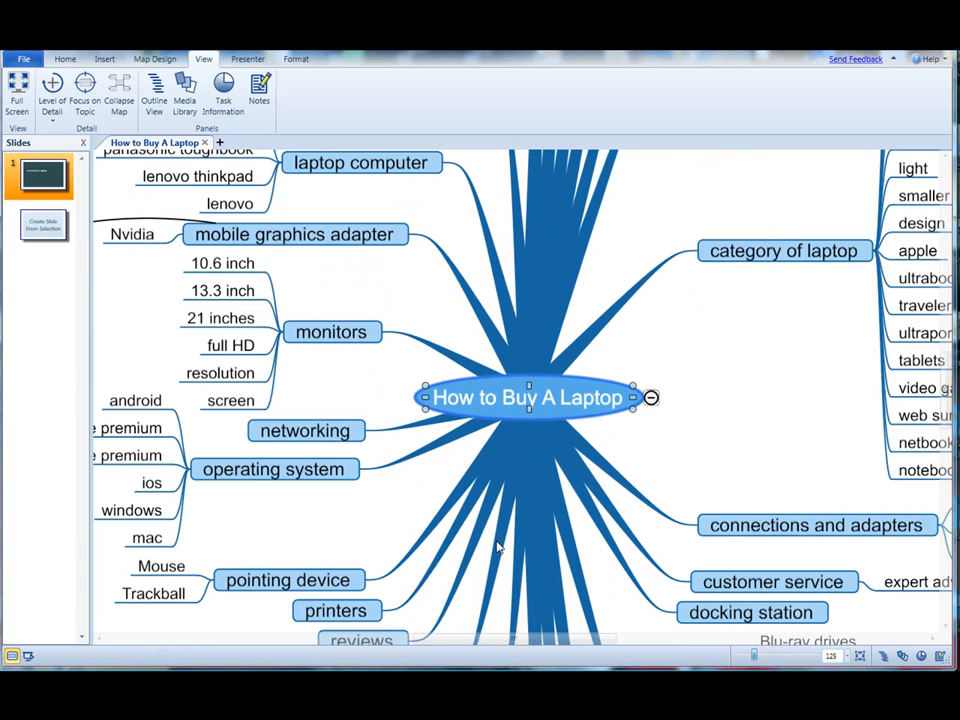
left_click(117, 94)
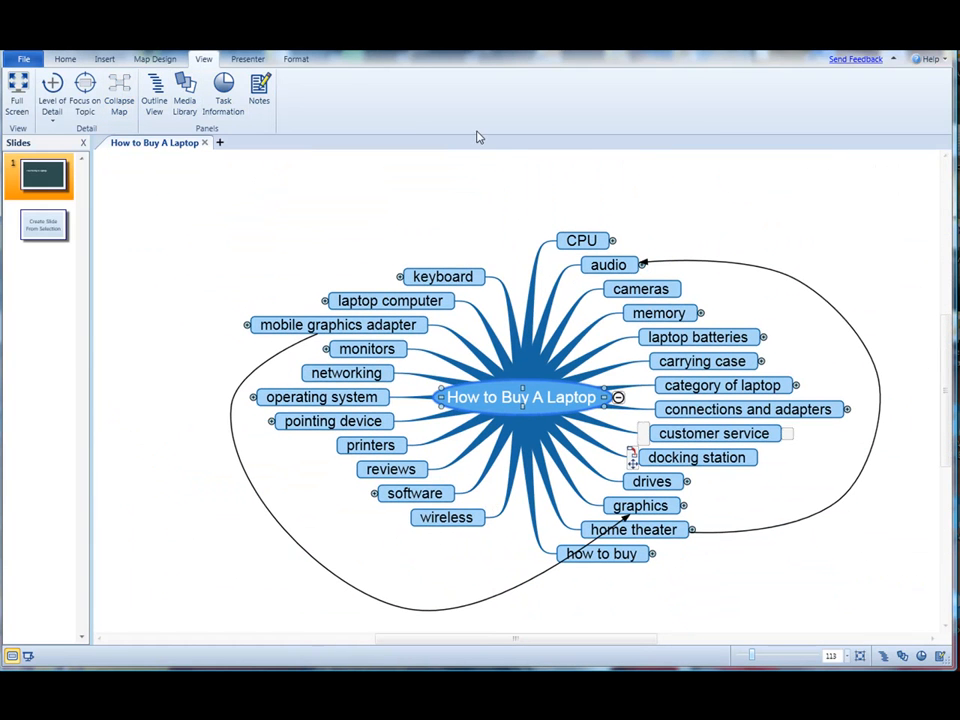
Check the subtopics of "connections and adapters" and expand the "category of laptop" branch.
left_click(818, 416)
left_click(849, 411)
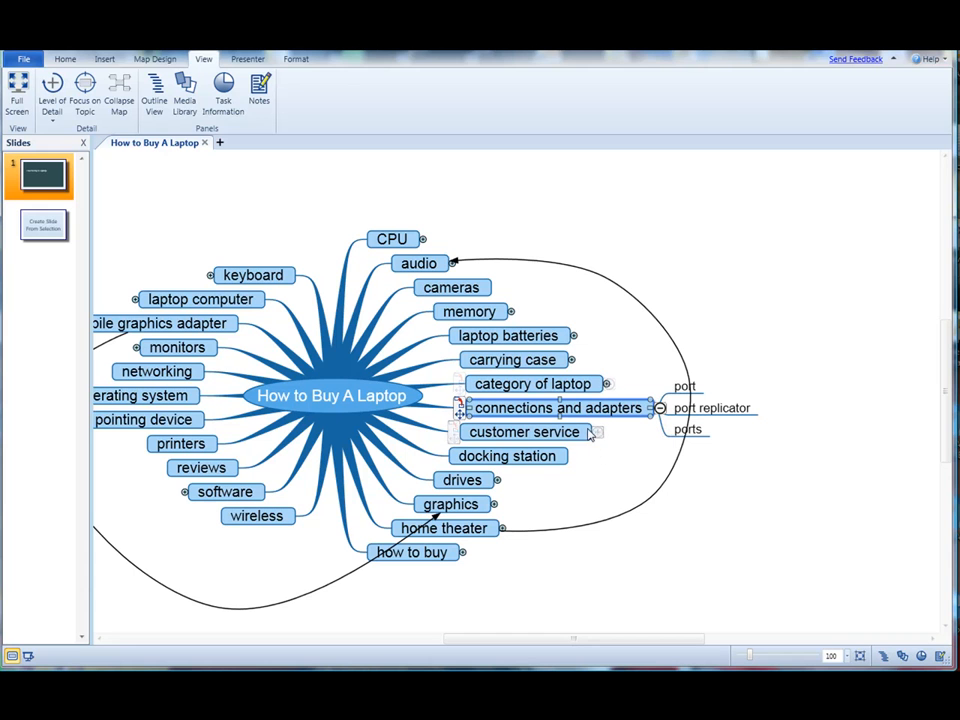
left_click(609, 384)
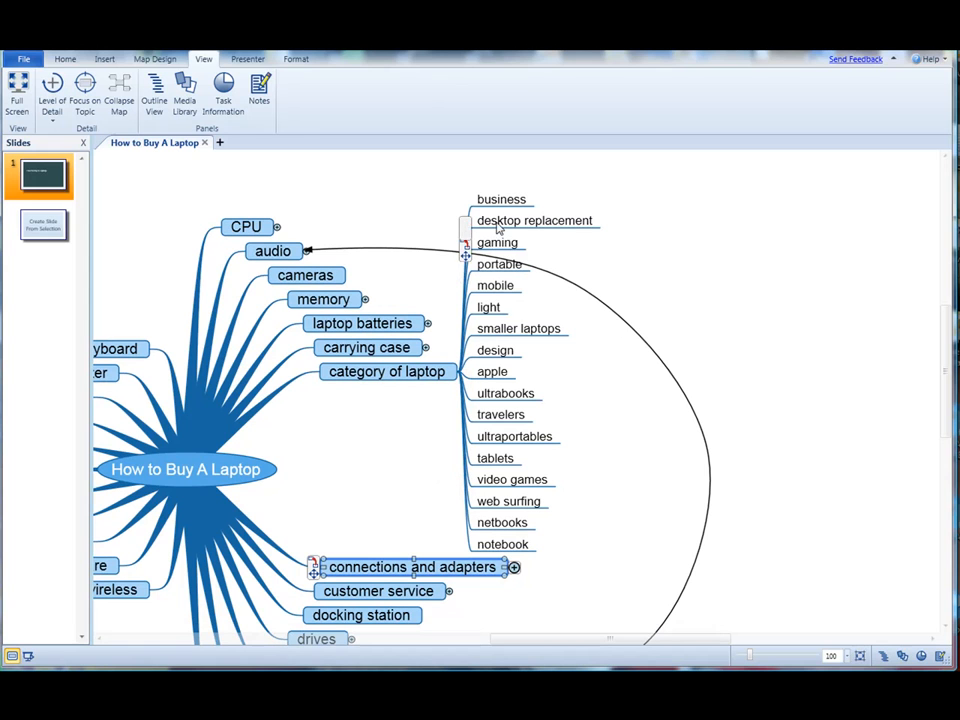
Open the notes of the "gaming" subtopic under "category of laptop" and erase the trial text entered there.
left_click(495, 243)
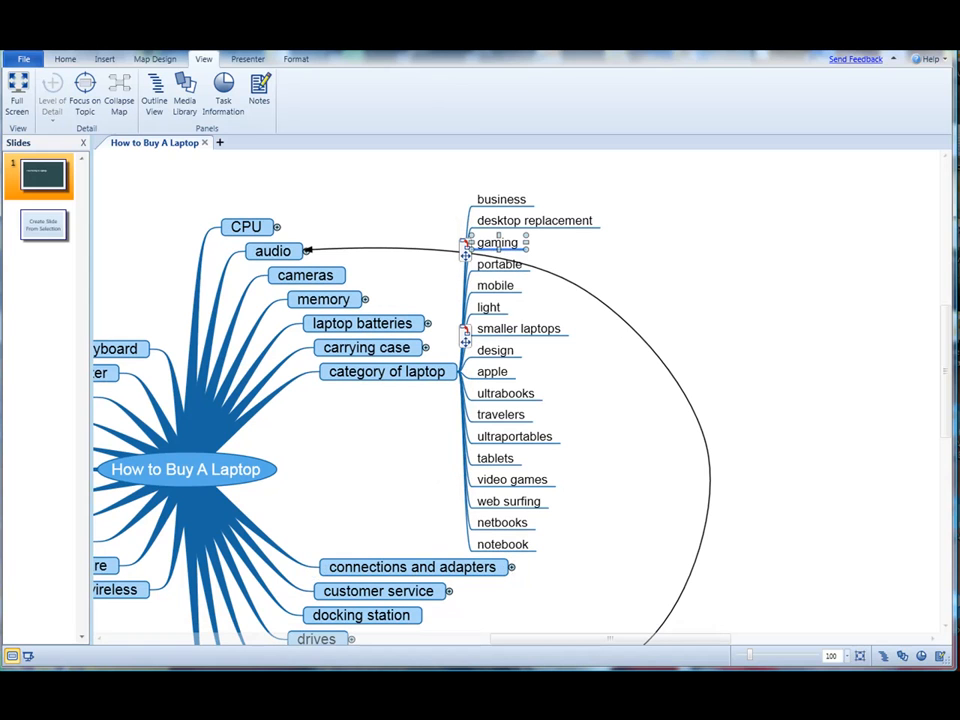
left_click(940, 656)
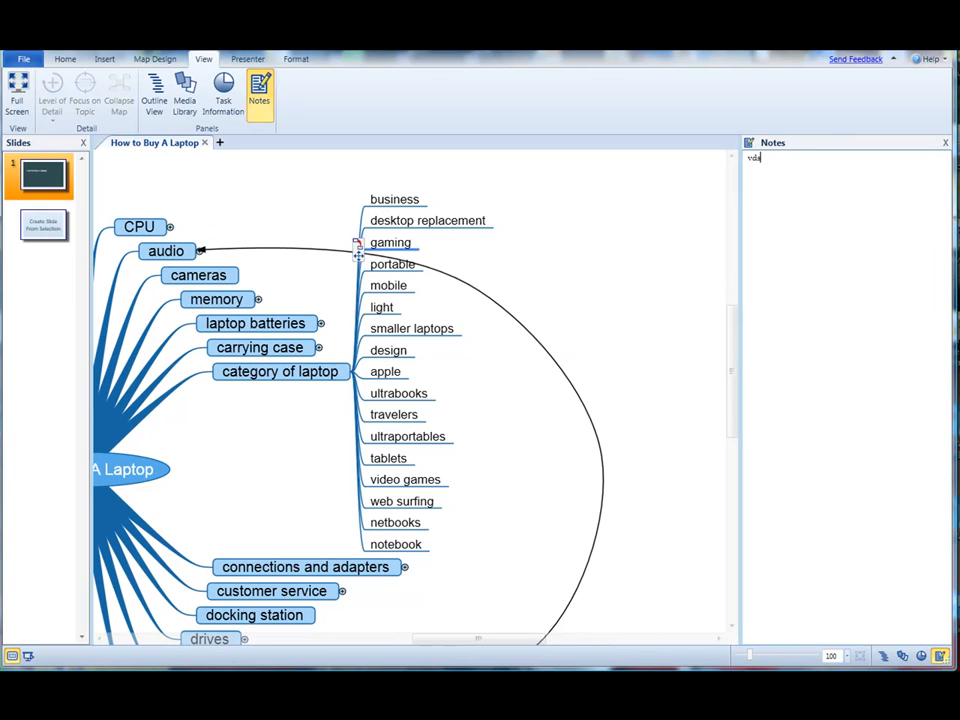
key("BackSpace")
key("BackSpace")
key("BackSpace")
key("BackSpace")
key("BackSpace")
key("BackSpace")
key("BackSpace")
key("BackSpace")
key("BackSpace")
key("BackSpace")
key("BackSpace")
key("BackSpace")
key("BackSpace")
key("BackSpace")
key("BackSpace")
key("BackSpace")
key("BackSpace")
key("BackSpace")
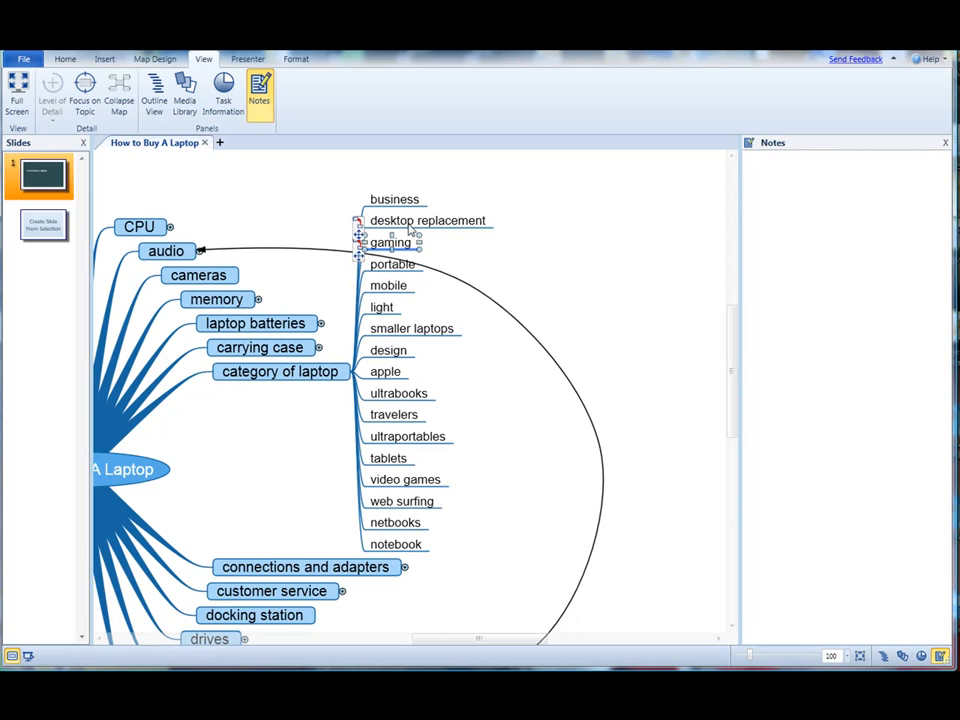
Show the map as an outline and check its "memory", "reviews" and "pointing device" entries, leaving them collapsed.
left_click(883, 657)
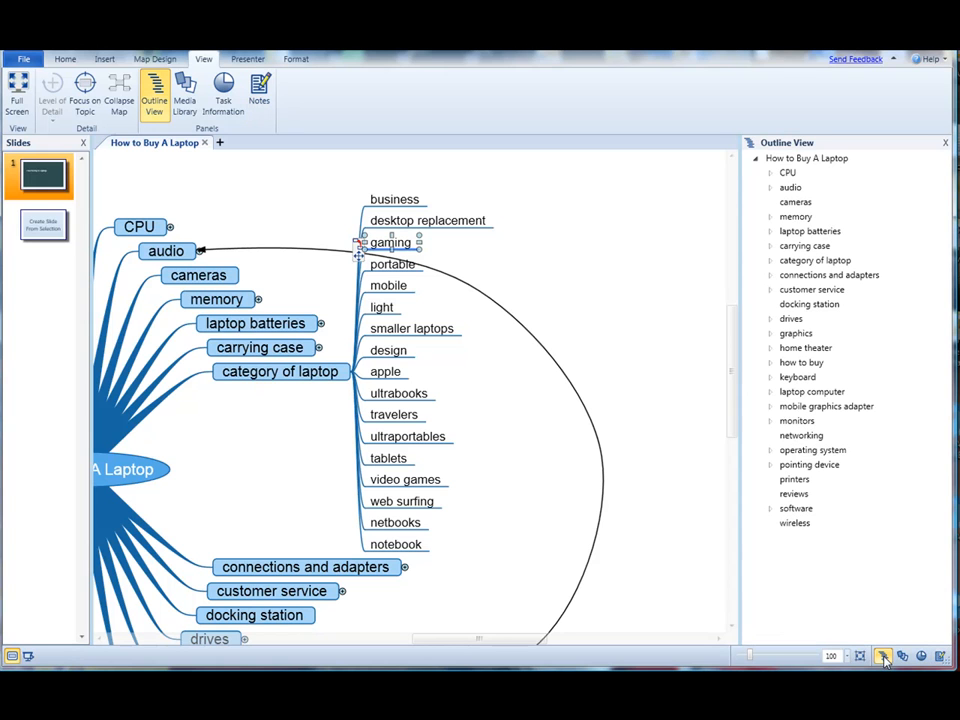
left_click(769, 217)
left_click(769, 217)
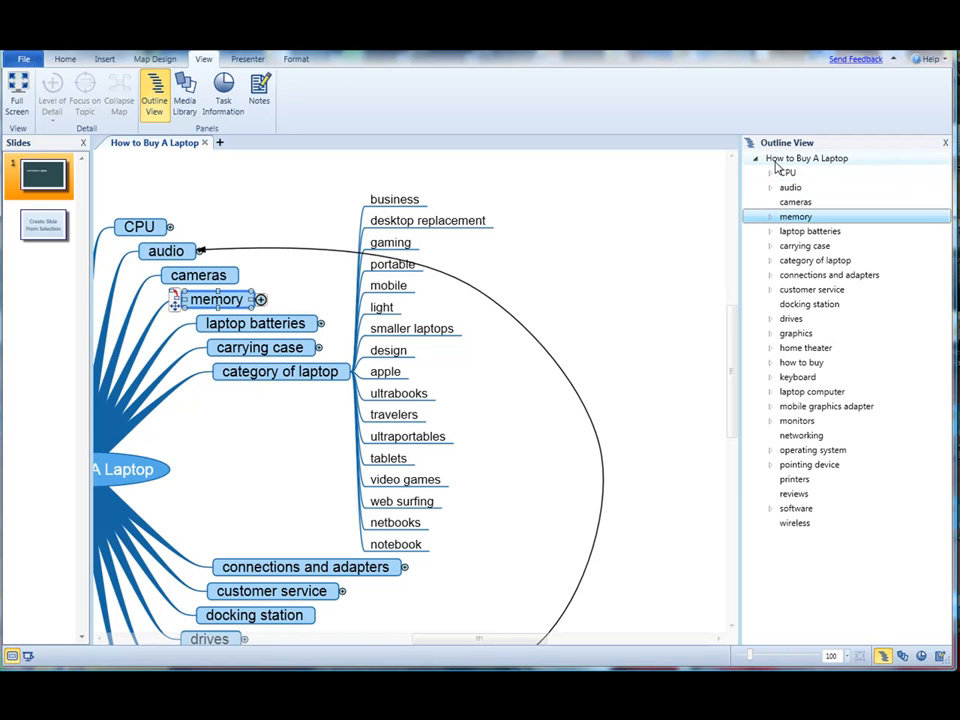
left_click(784, 493)
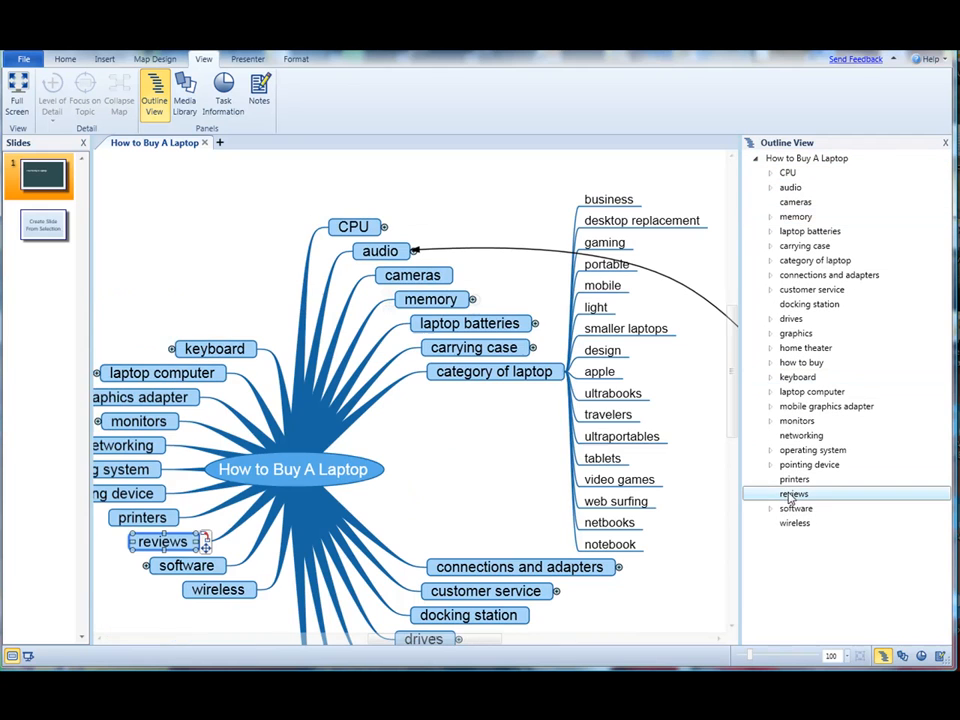
left_click(770, 466)
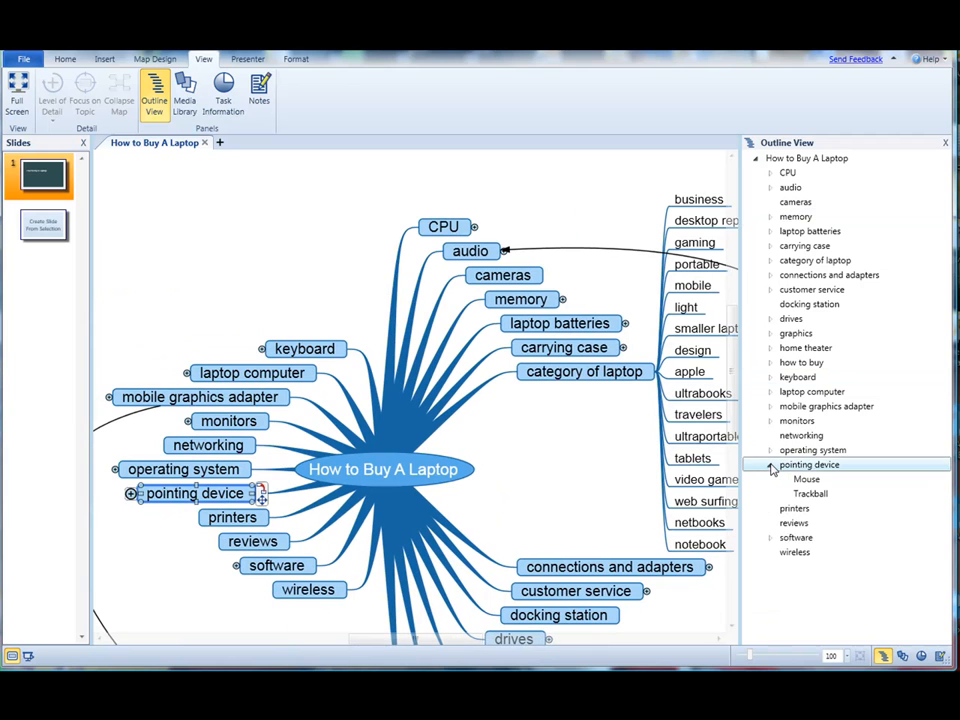
left_click(770, 467)
Examine the subtopics of "operating system" in the outline, collapse that entry and close the outline view.
left_click(770, 452)
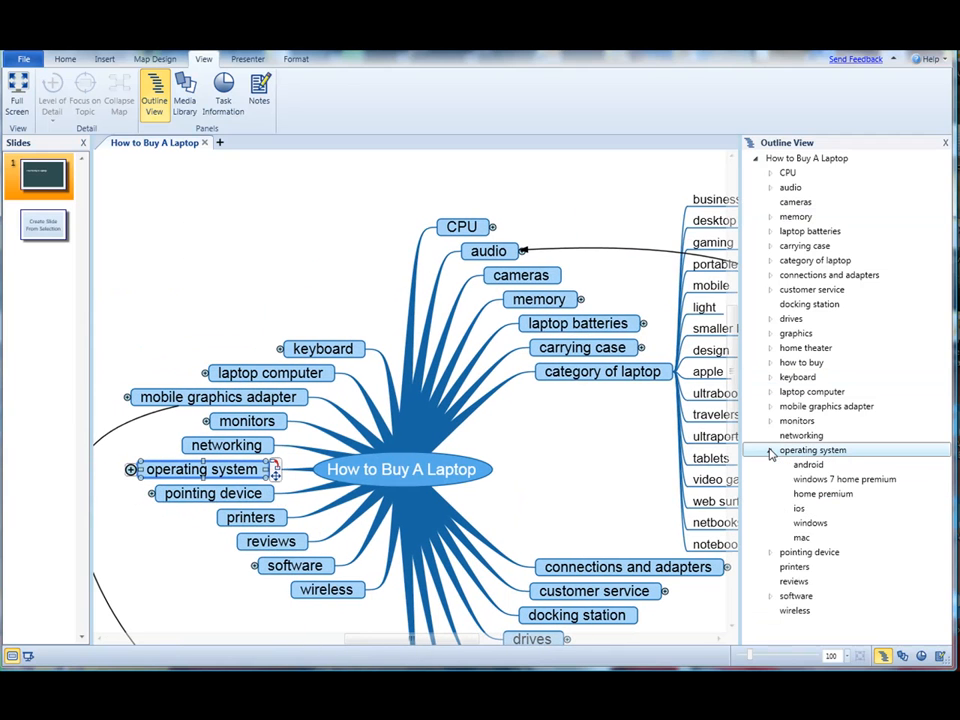
left_click(770, 452)
left_click(771, 455)
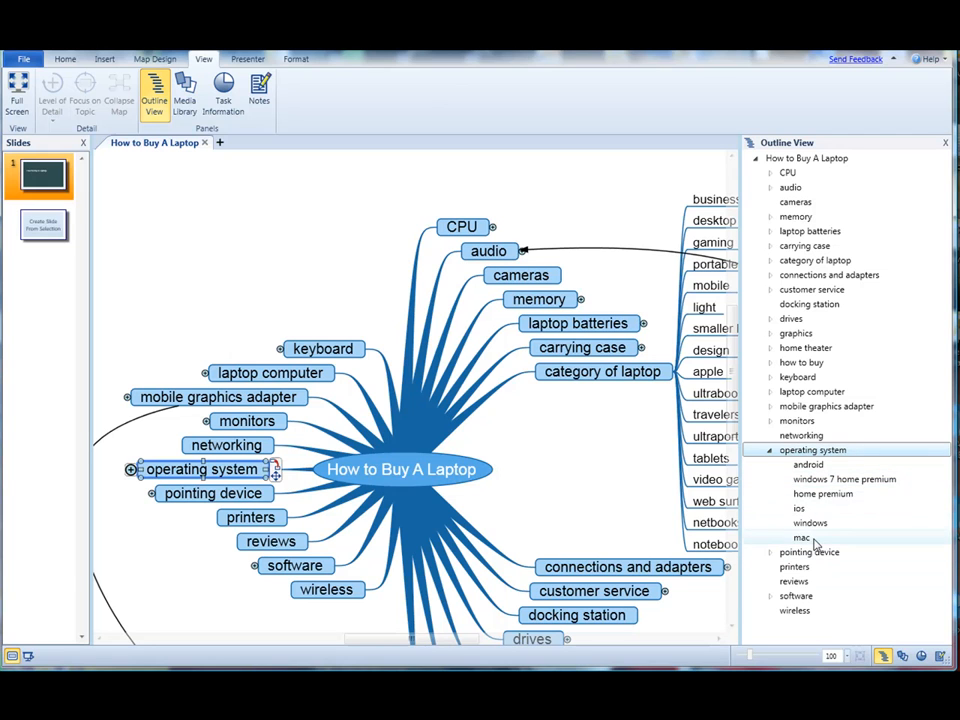
left_click(769, 450)
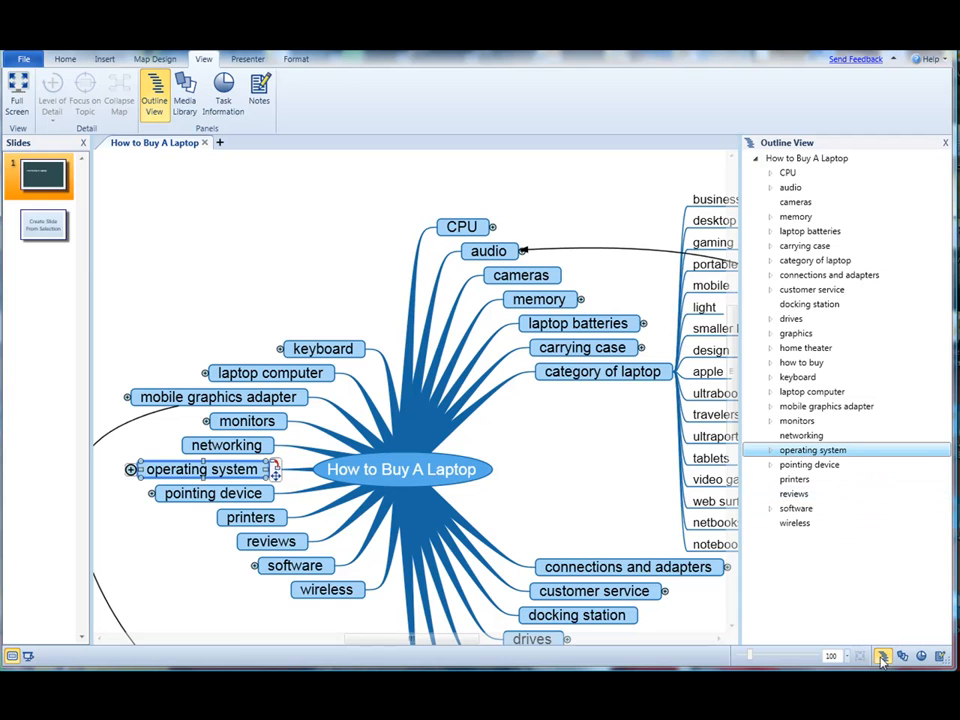
left_click(883, 656)
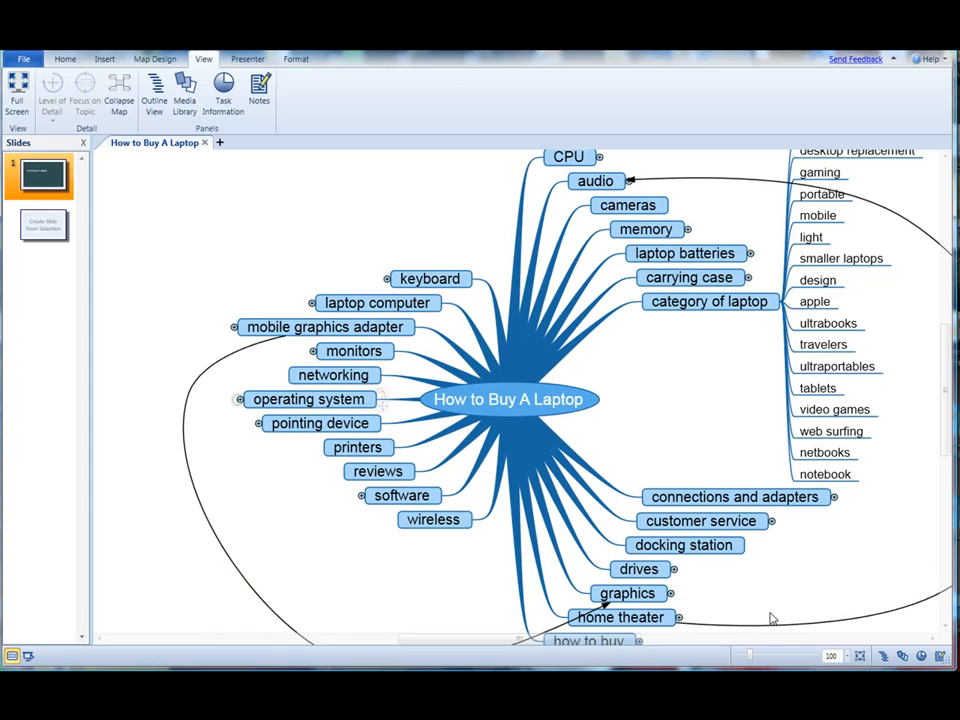
Expand the "mobile graphics adapter", "graphics" and "monitors" branches to show their subtopics.
left_click(860, 656)
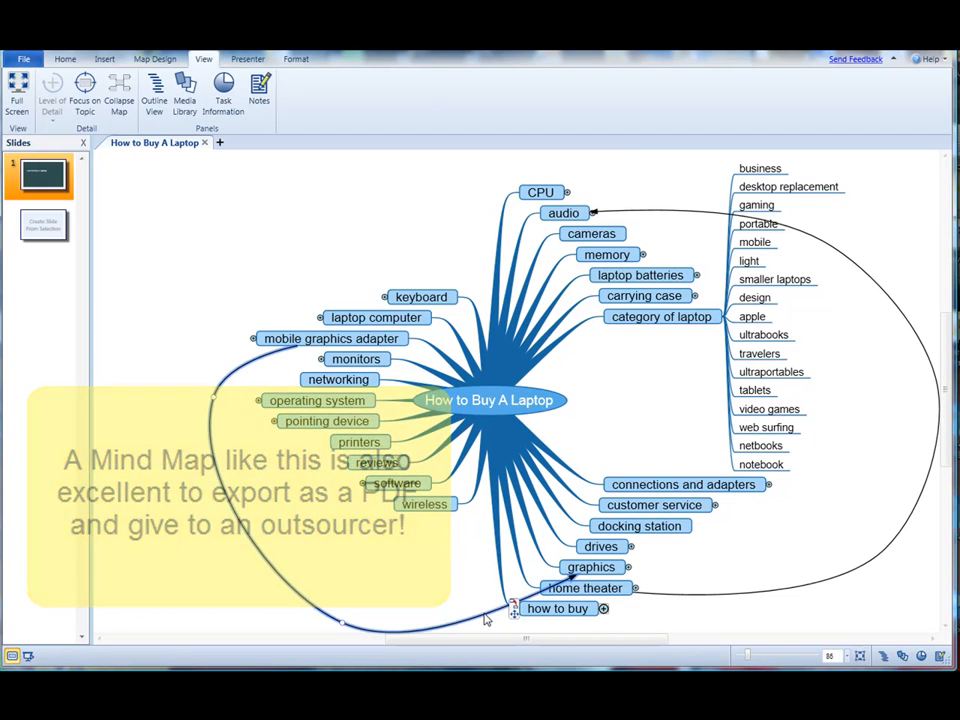
left_click(295, 342)
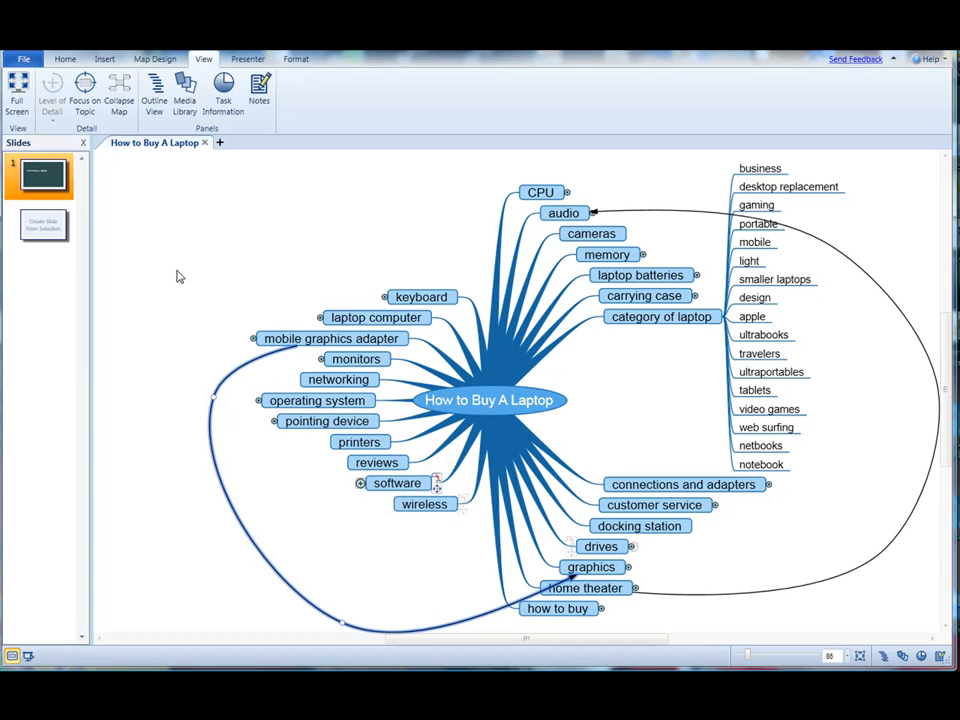
left_click(251, 340)
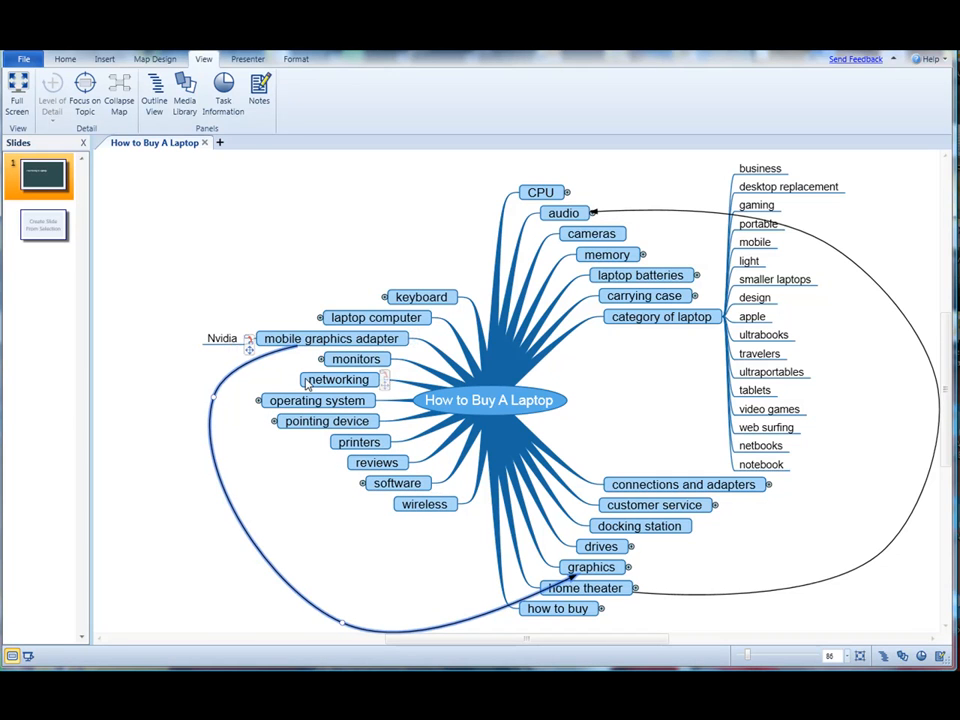
left_click(630, 567)
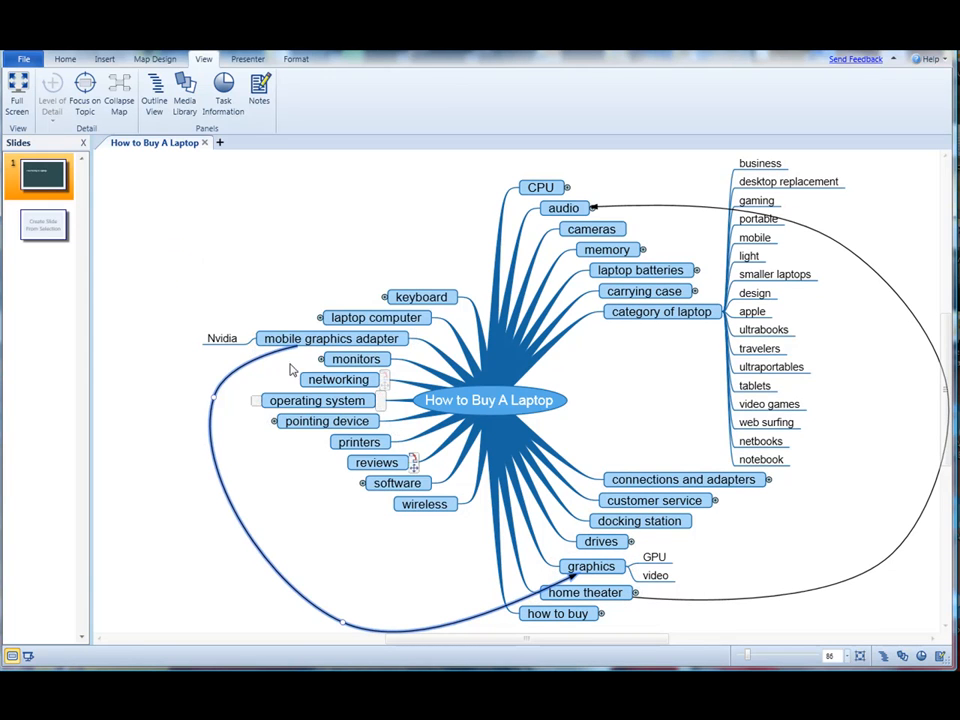
left_click(320, 359)
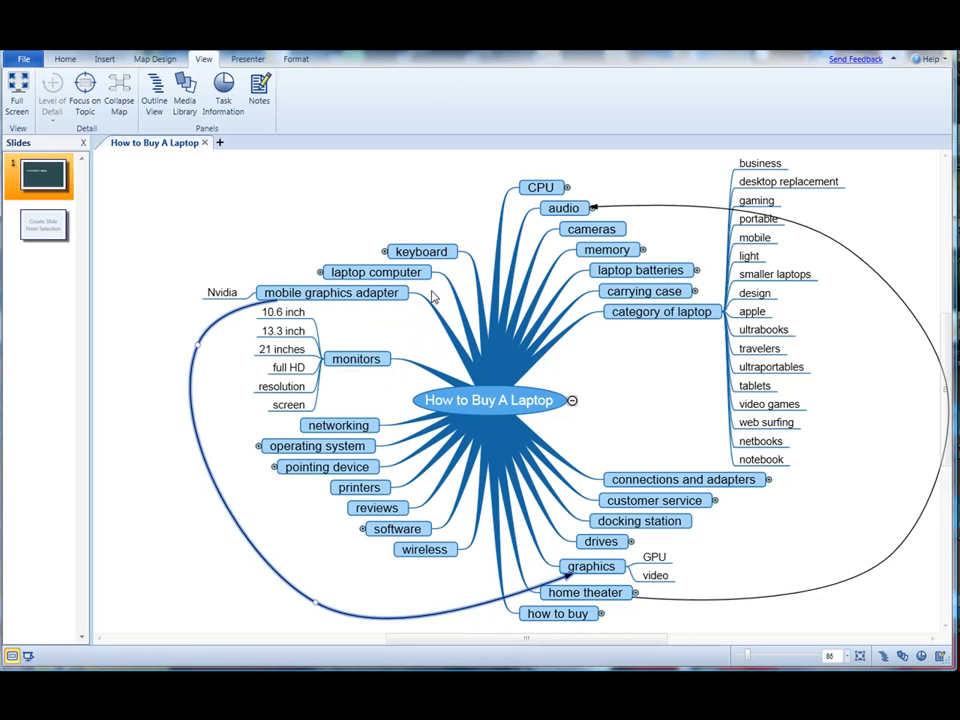
Draw a link line from the "resolution" subtopic of "monitors" to the "video" subtopic of "graphics".
left_click(99, 61)
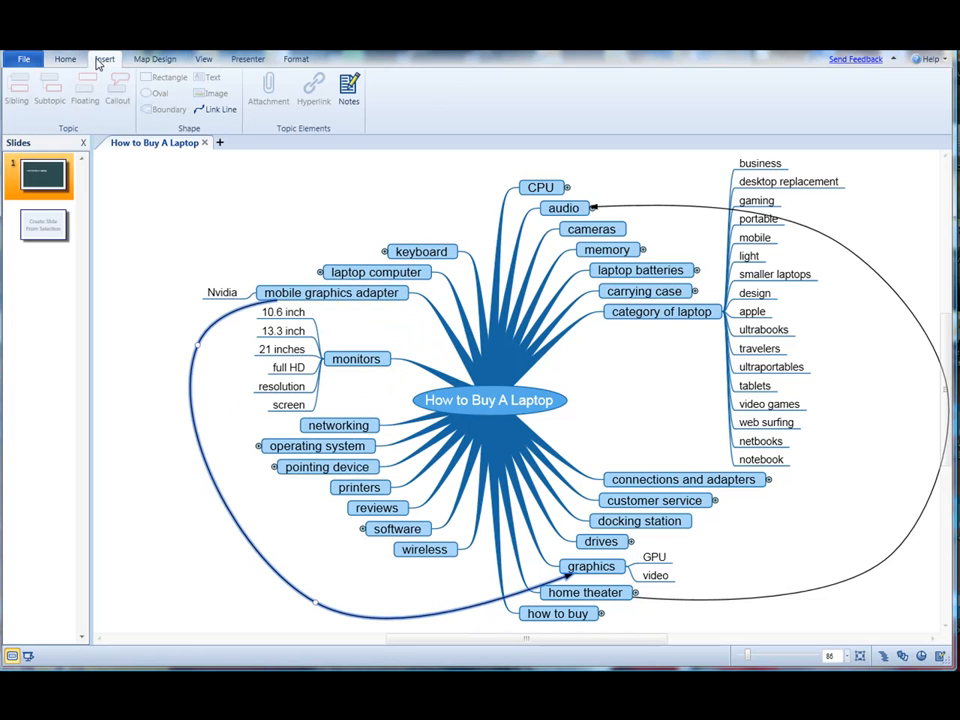
left_click(214, 110)
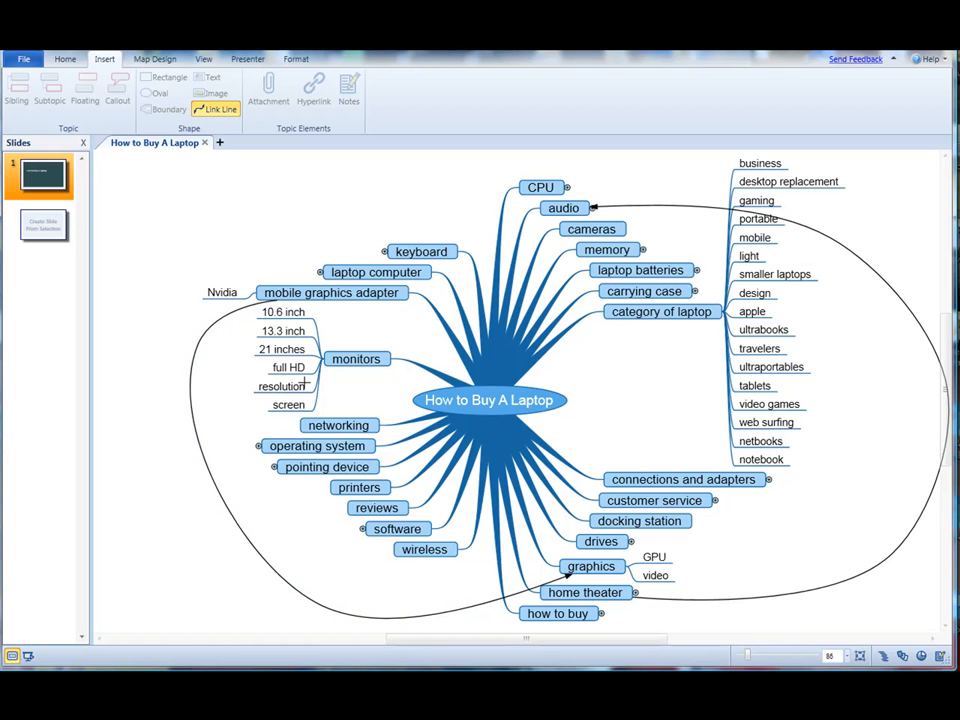
mouse_move(282, 386)
left_mouse_down()
mouse_move(417, 425)
mouse_move(487, 430)
mouse_move(633, 590)
left_mouse_up()
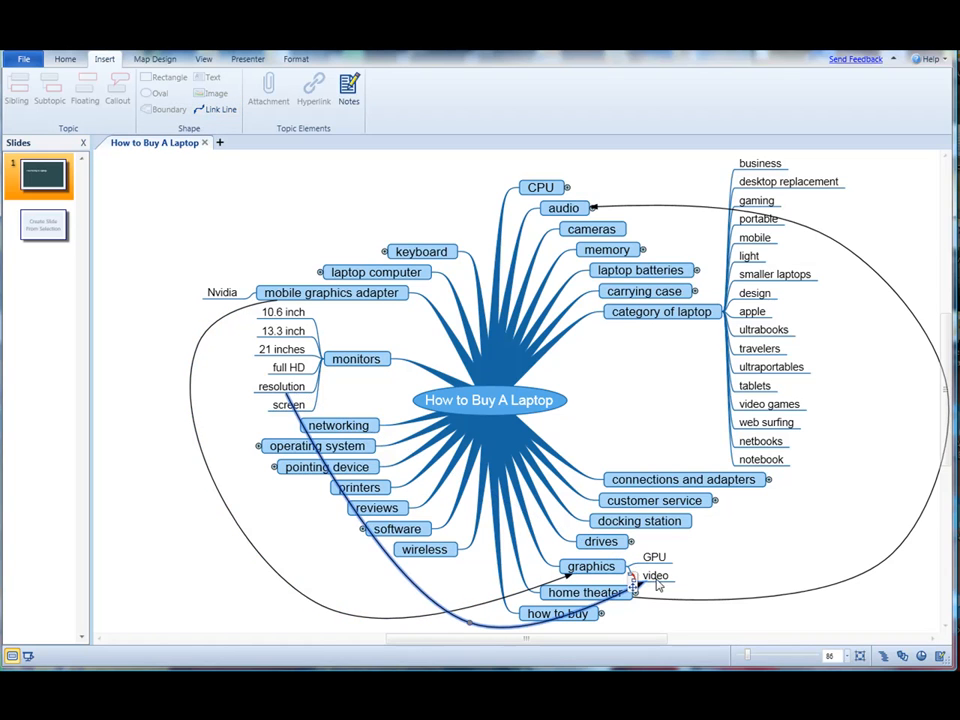
left_click(144, 509)
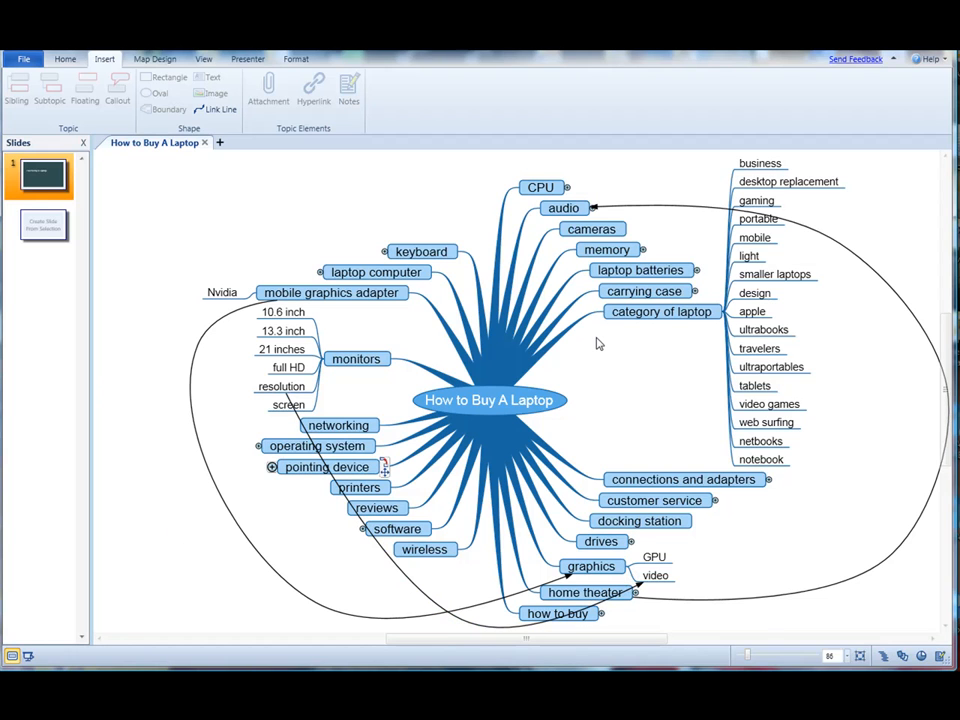